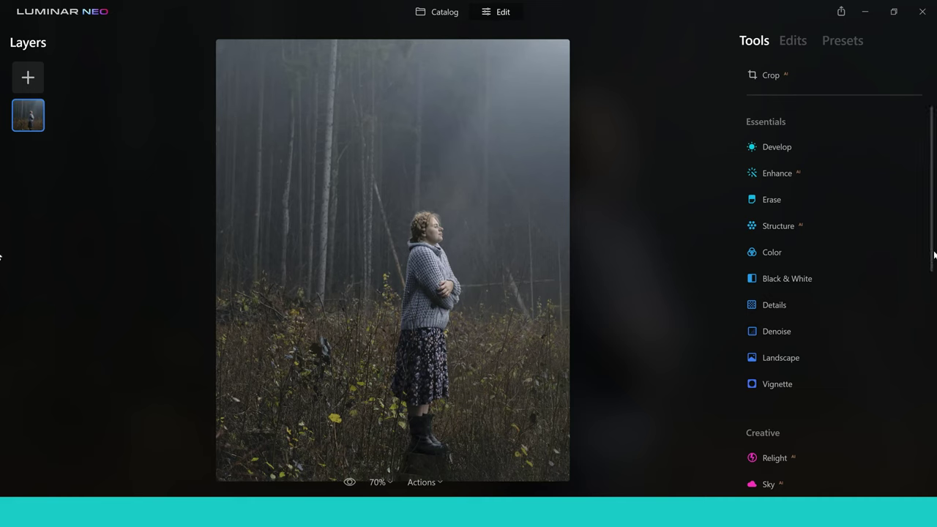
Add Mist to the forest photo with Atmosphere AI at Amount 29 and Depth 99, and compare it with the original.
{"action": "scroll", "coordinate": [933, 255], "scroll_direction": "down", "scroll_amount": 3}
{"action": "scroll", "coordinate": [935, 355], "scroll_direction": "down", "scroll_amount": 1}
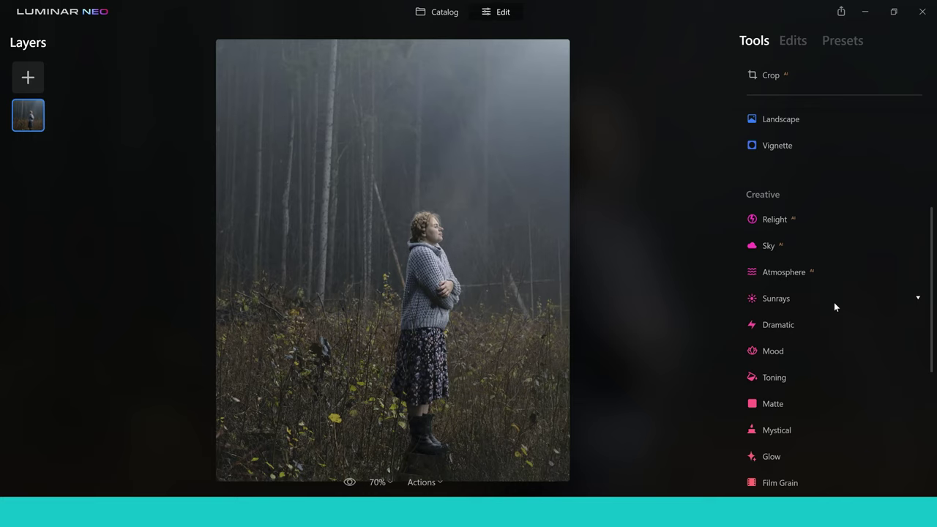
{"action": "left_click", "coordinate": [799, 282]}
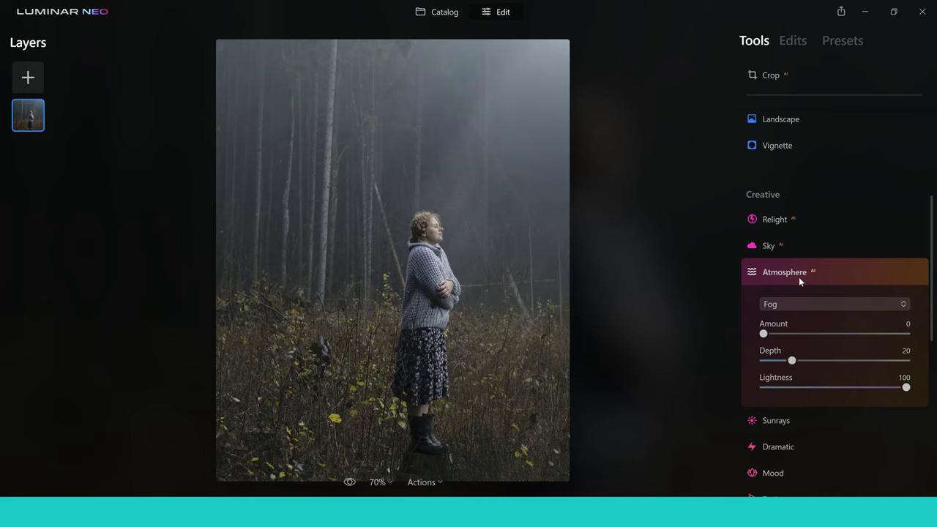
{"action": "left_click", "coordinate": [905, 306]}
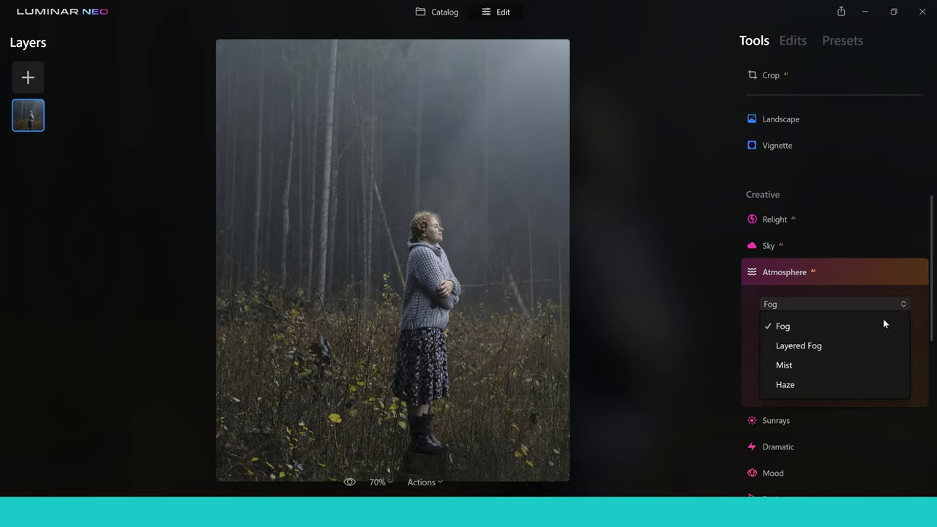
{"action": "left_click", "coordinate": [794, 369]}
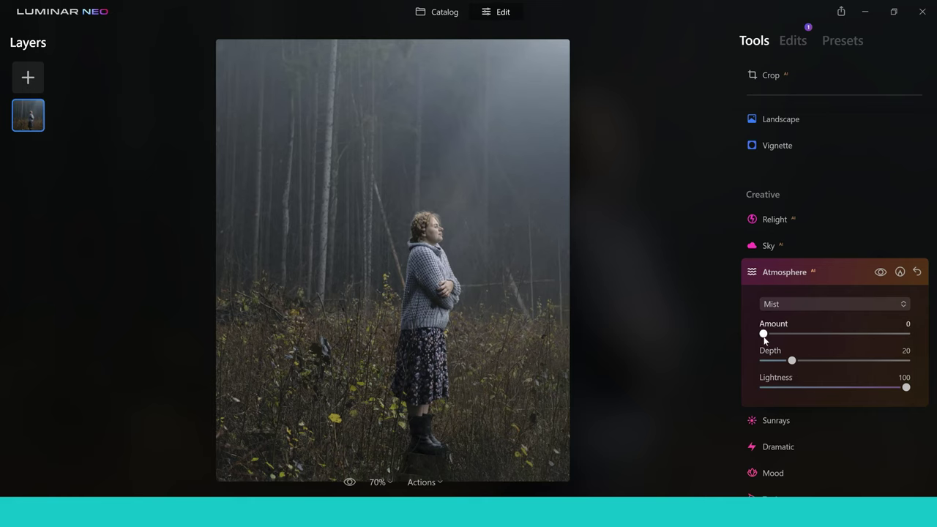
{"action": "left_click_drag", "start_coordinate": [764, 335], "coordinate": [805, 334]}
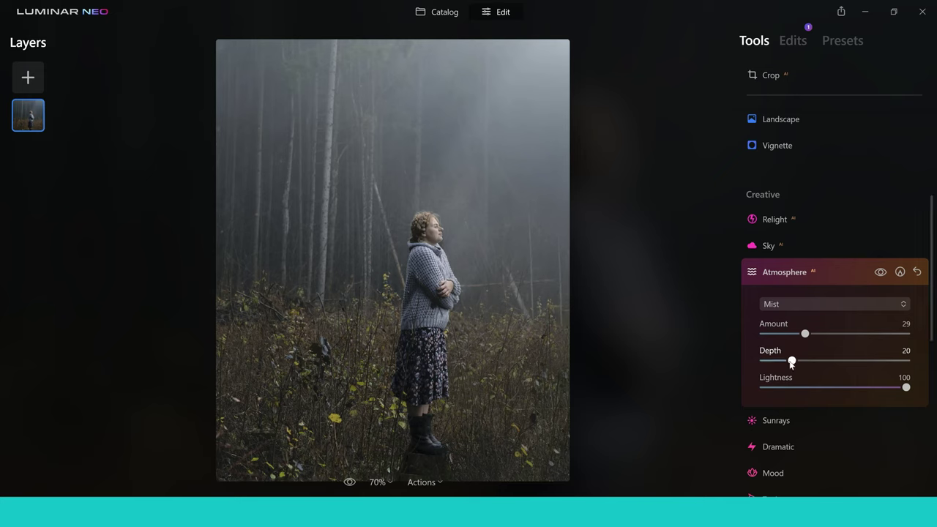
{"action": "left_click_drag", "start_coordinate": [803, 364], "coordinate": [905, 364]}
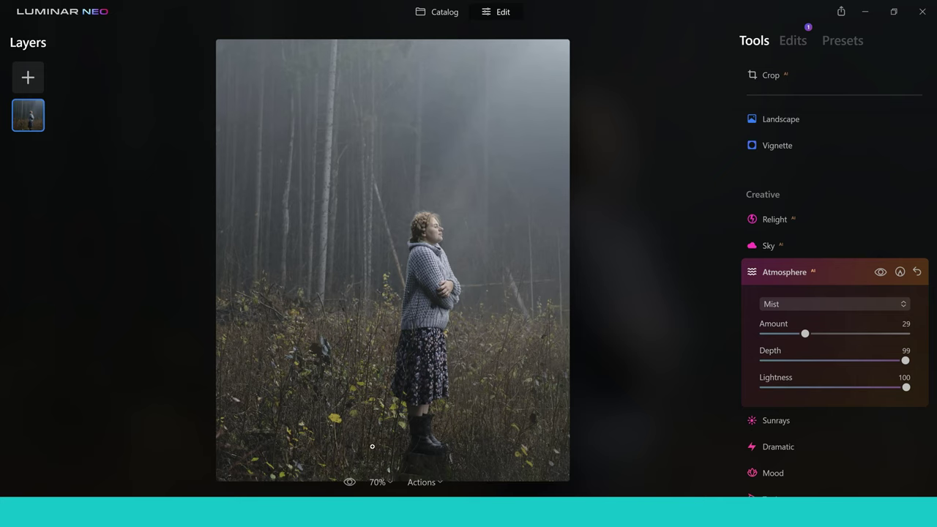
{"action": "left_click", "coordinate": [349, 483]}
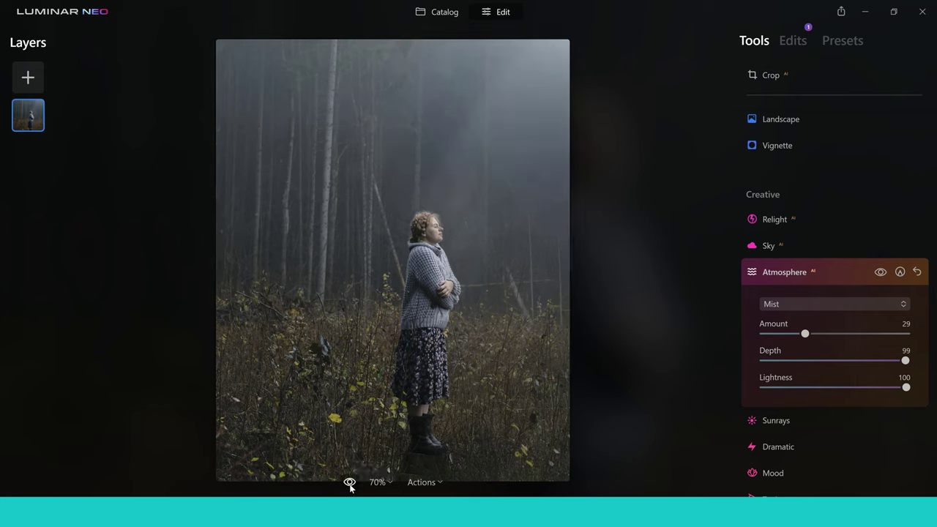
{"action": "left_click", "coordinate": [349, 482]}
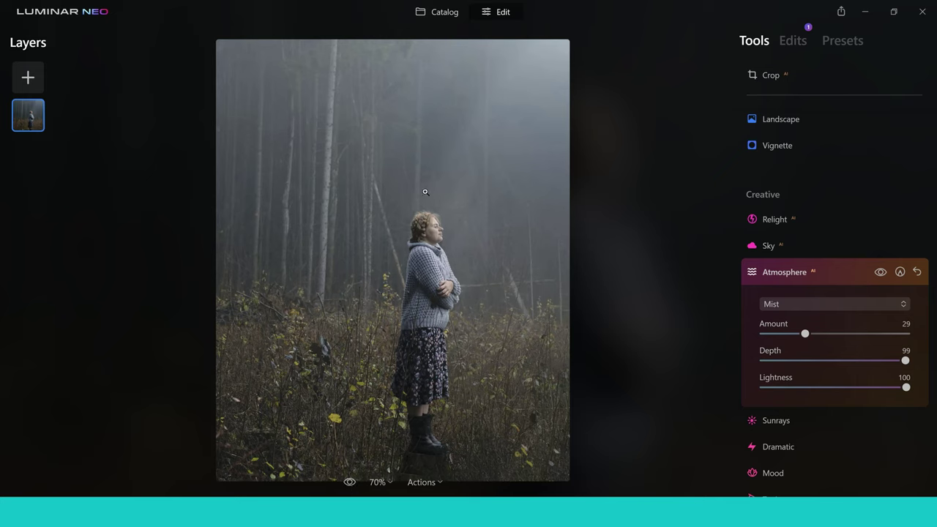
{"action": "left_click", "coordinate": [789, 275]}
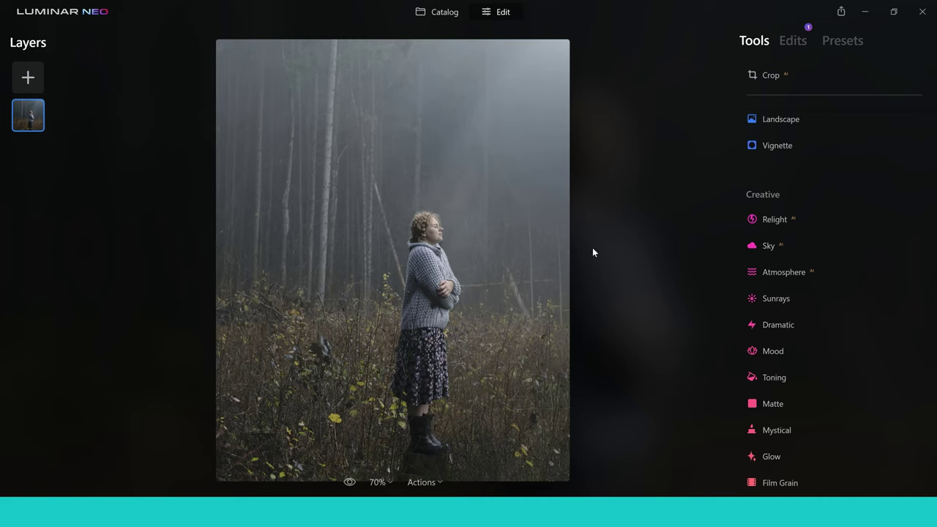
Add Sunrays with the sun center near the photo's upper-right corner, setting Amount to 40 and Penetration to 97.
{"action": "left_click", "coordinate": [774, 305]}
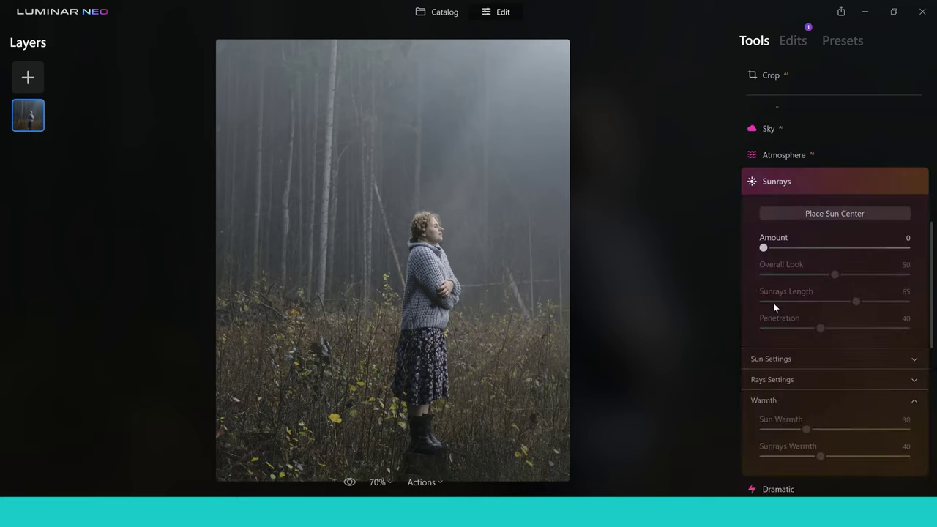
{"action": "left_click", "coordinate": [808, 214]}
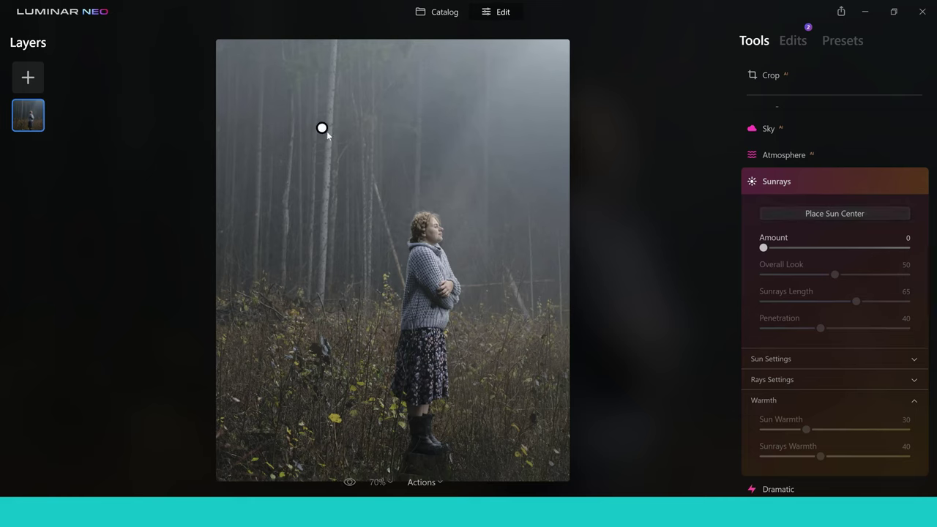
{"action": "mouse_move", "coordinate": [320, 128]}
{"action": "left_mouse_down"}
{"action": "mouse_move", "coordinate": [358, 145]}
{"action": "mouse_move", "coordinate": [554, 64]}
{"action": "left_mouse_up"}
{"action": "left_click_drag", "start_coordinate": [764, 248], "coordinate": [821, 253]}
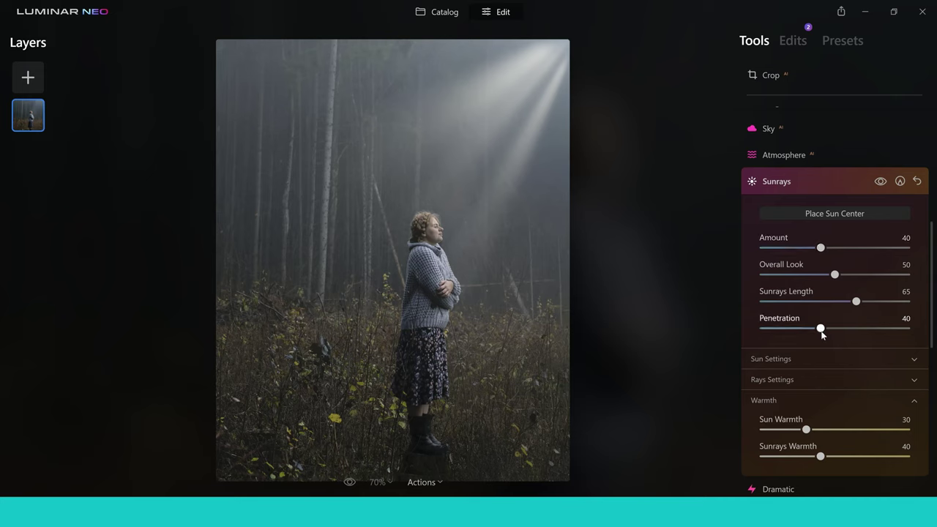
{"action": "left_click_drag", "start_coordinate": [821, 331], "coordinate": [903, 334]}
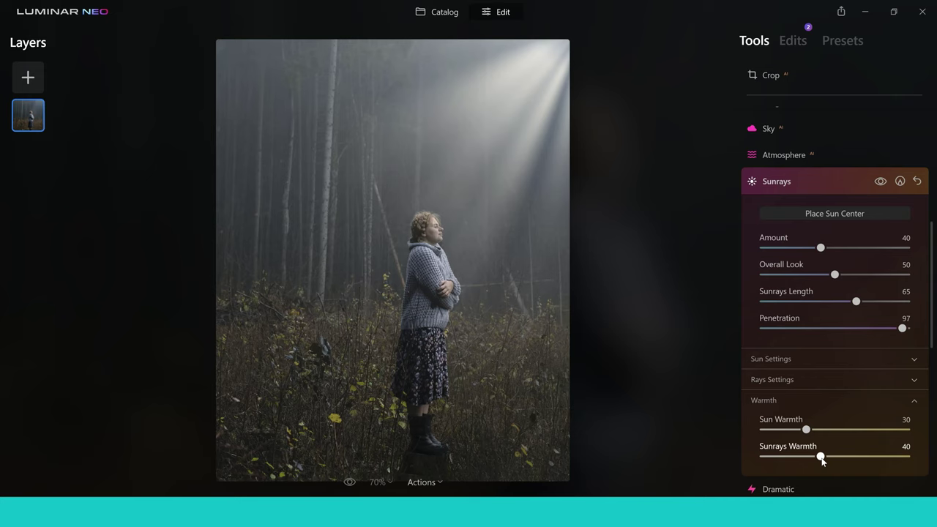
Refine the rays with Sunrays Warmth 47, Sunrays Length 72 and Number of Sunrays 25.
{"action": "left_click_drag", "start_coordinate": [821, 459], "coordinate": [828, 462]}
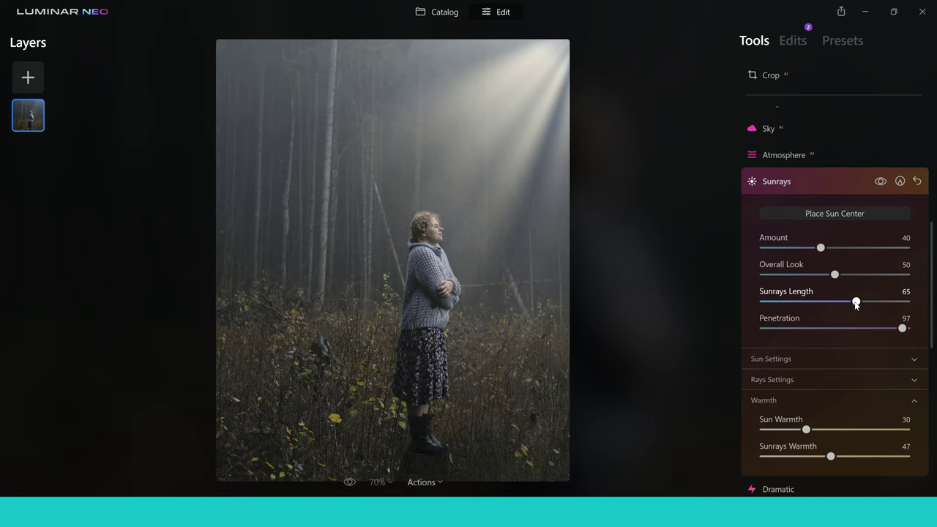
{"action": "mouse_move", "coordinate": [855, 303]}
{"action": "left_mouse_down"}
{"action": "mouse_move", "coordinate": [835, 304]}
{"action": "mouse_move", "coordinate": [865, 306]}
{"action": "left_mouse_up"}
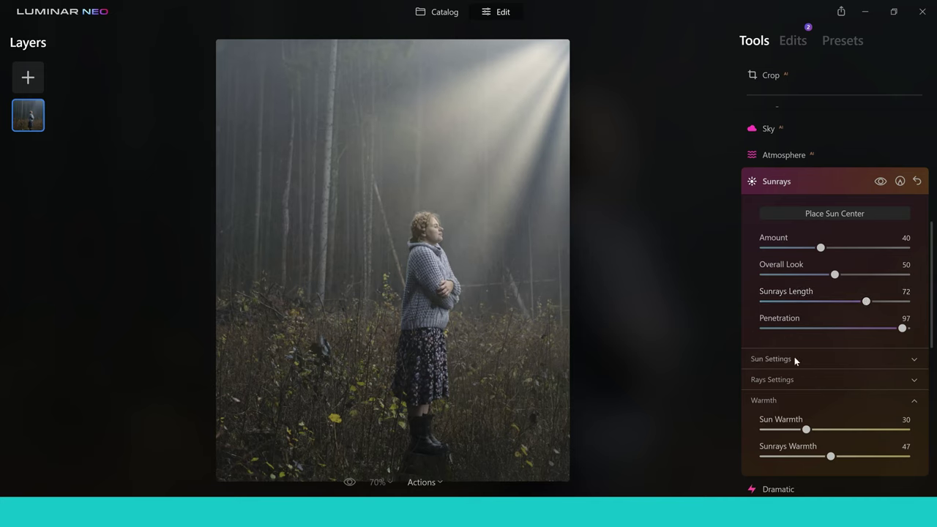
{"action": "left_click", "coordinate": [914, 400]}
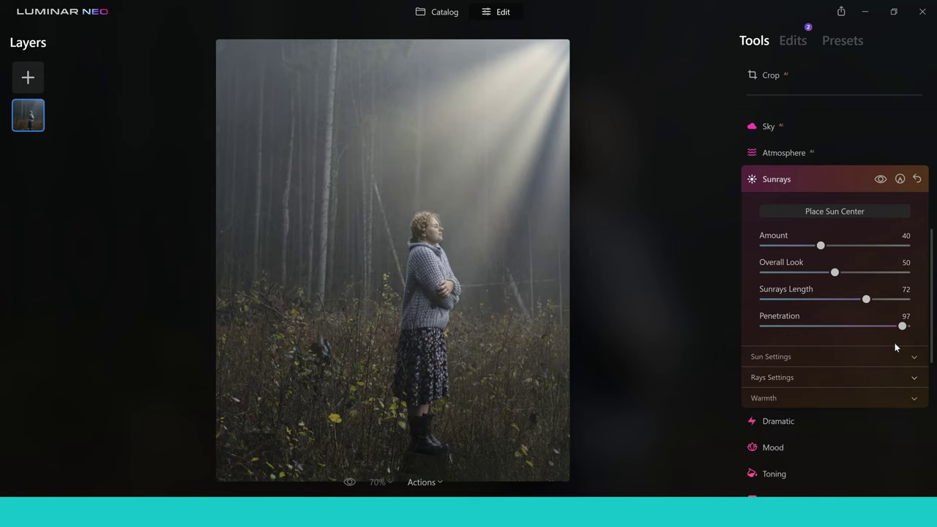
{"action": "left_click", "coordinate": [914, 378]}
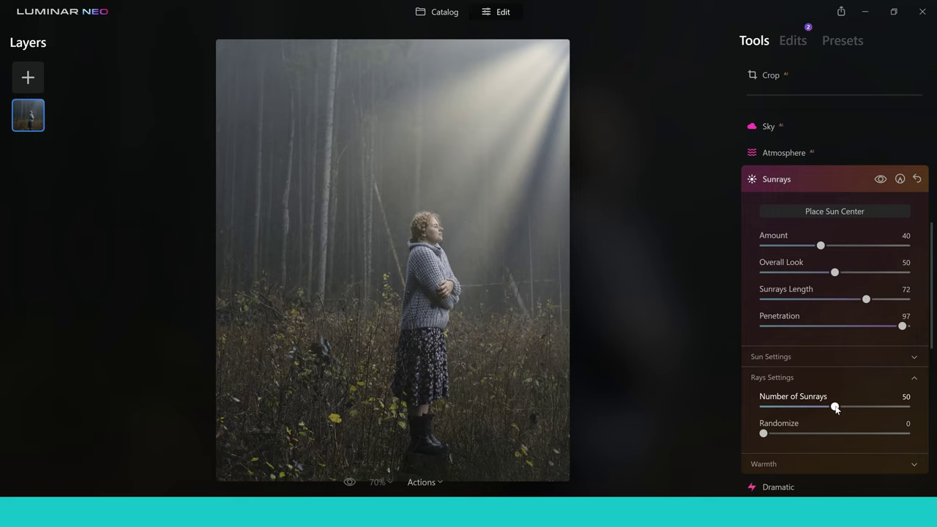
{"action": "left_click_drag", "start_coordinate": [835, 407], "coordinate": [802, 414]}
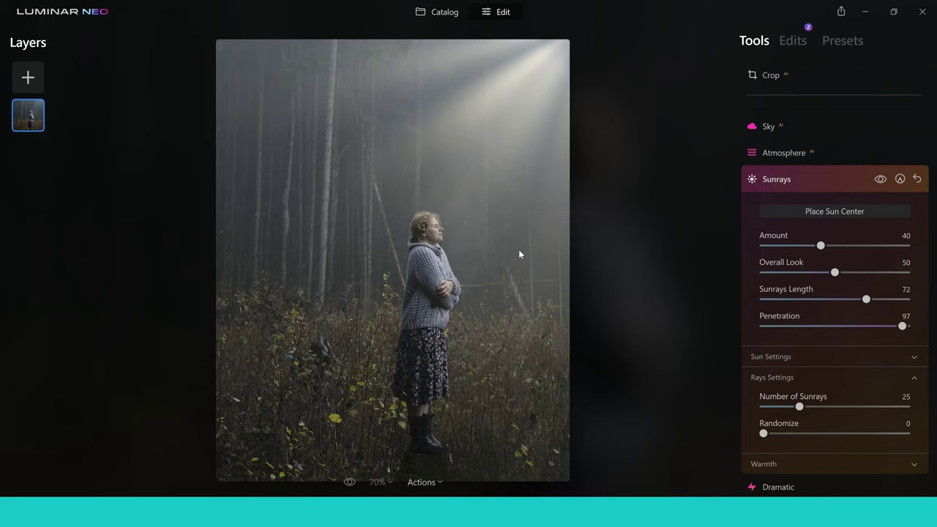
{"action": "left_click", "coordinate": [771, 180]}
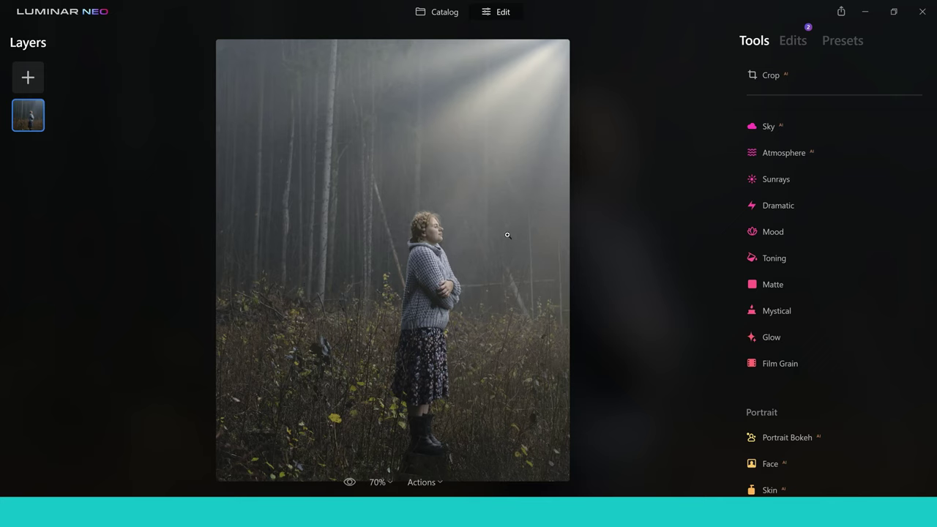
Apply a Soft Focus Glow with Amount 19 to the forest photo and compare before and after at 100% zoom.
{"action": "left_click", "coordinate": [791, 340]}
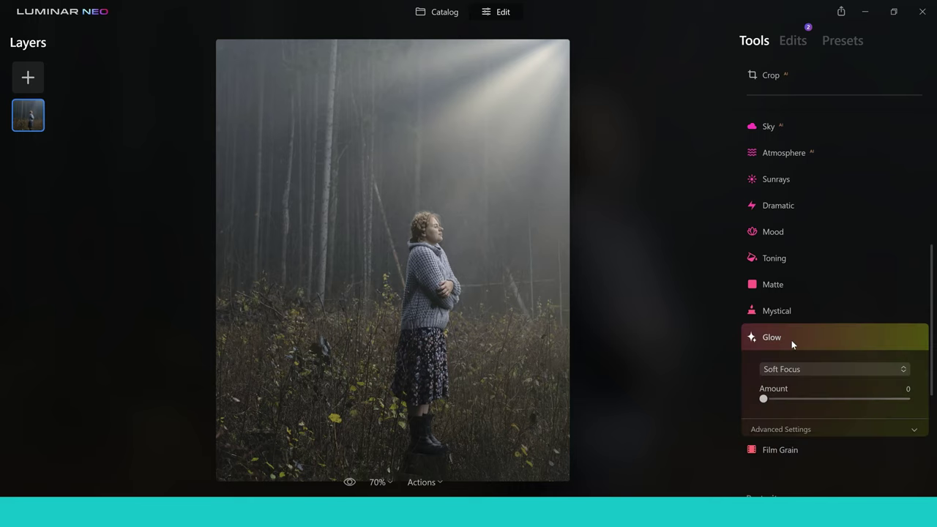
{"action": "left_click", "coordinate": [907, 375]}
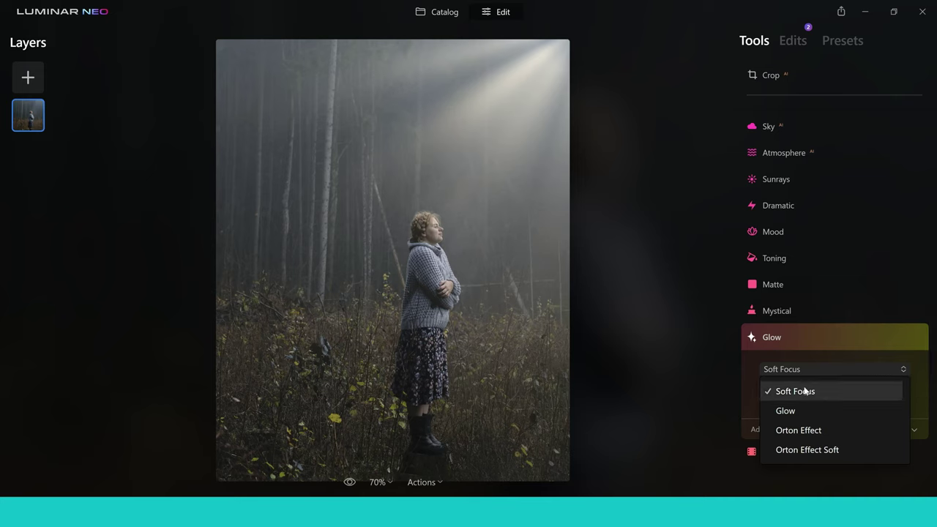
{"action": "left_click", "coordinate": [824, 366]}
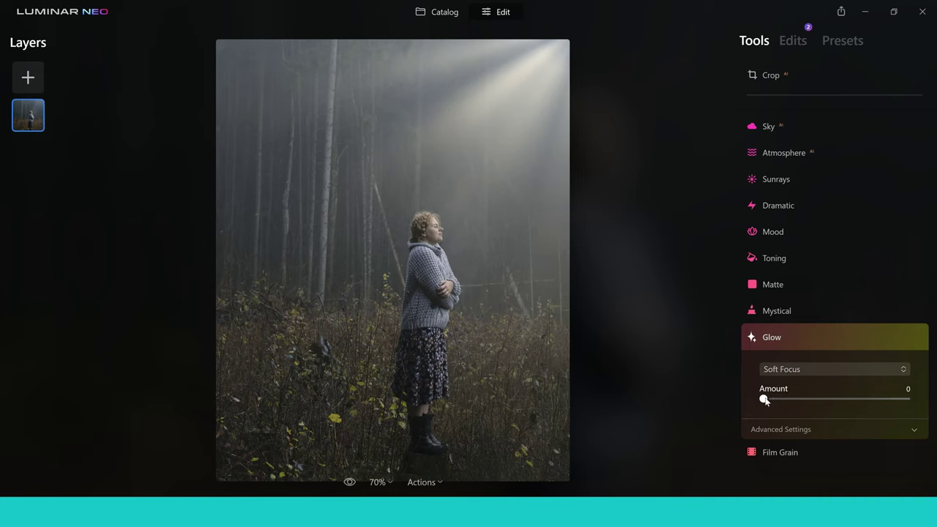
{"action": "left_click_drag", "start_coordinate": [764, 399], "coordinate": [794, 399]}
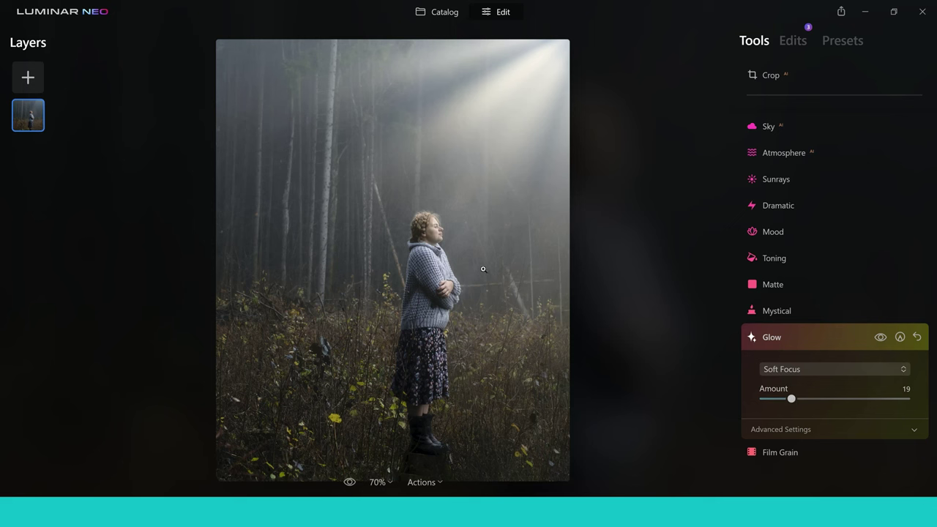
{"action": "key", "text": "ctrl+1"}
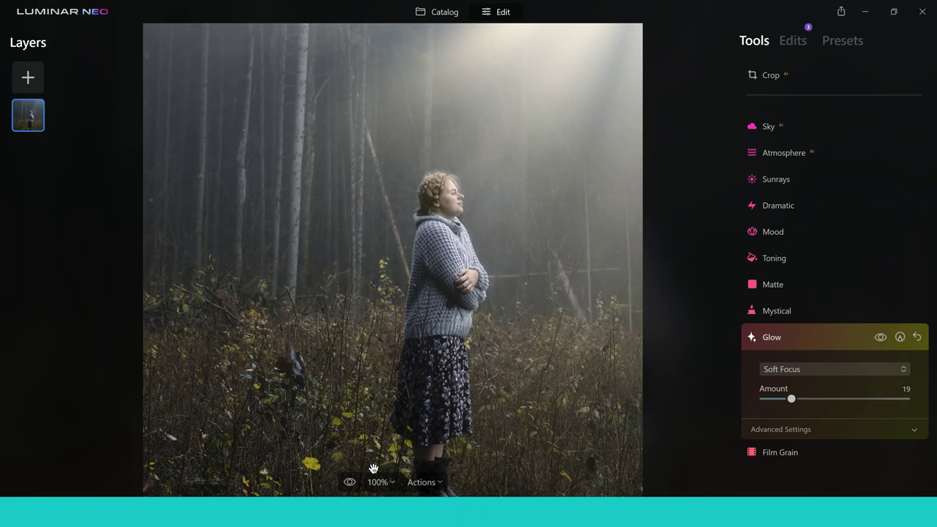
{"action": "left_click", "coordinate": [349, 481]}
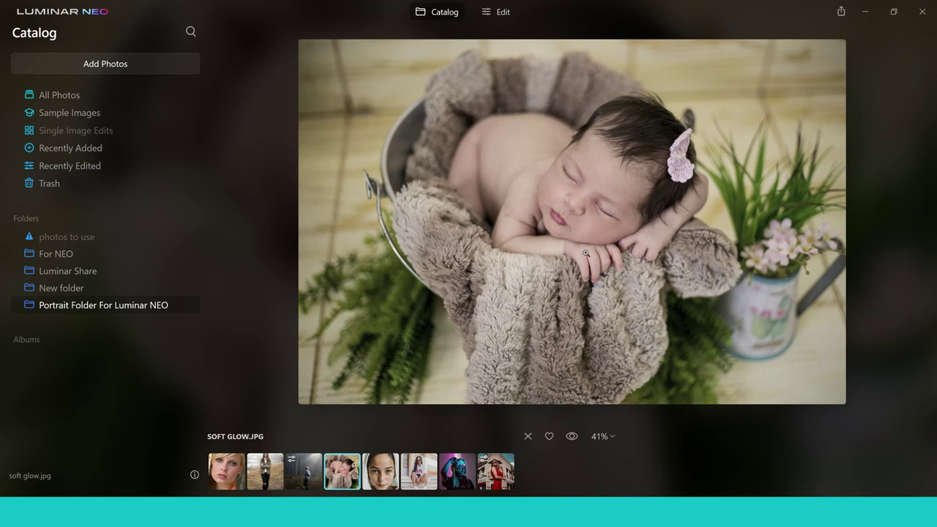
Open the sleeping baby photo for editing and apply a Soft Focus Glow to it.
{"action": "left_click", "coordinate": [500, 13]}
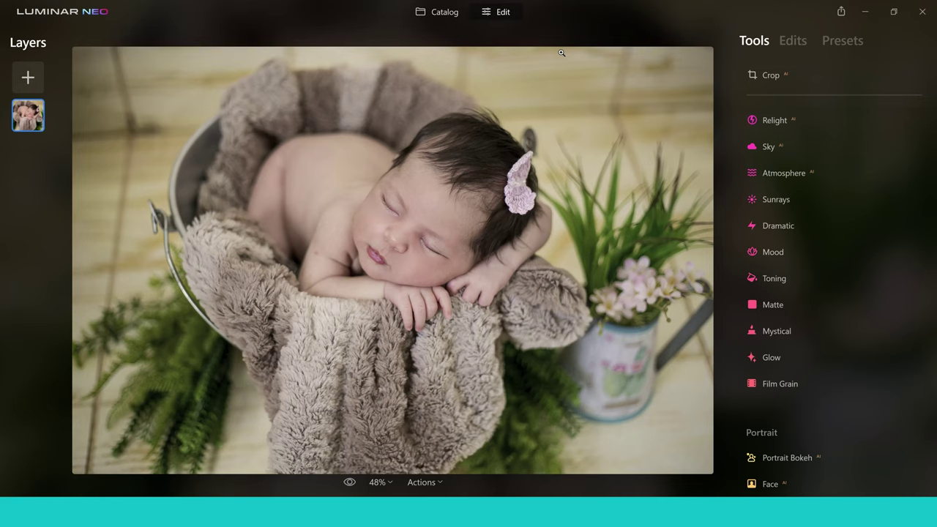
{"action": "left_click", "coordinate": [785, 358]}
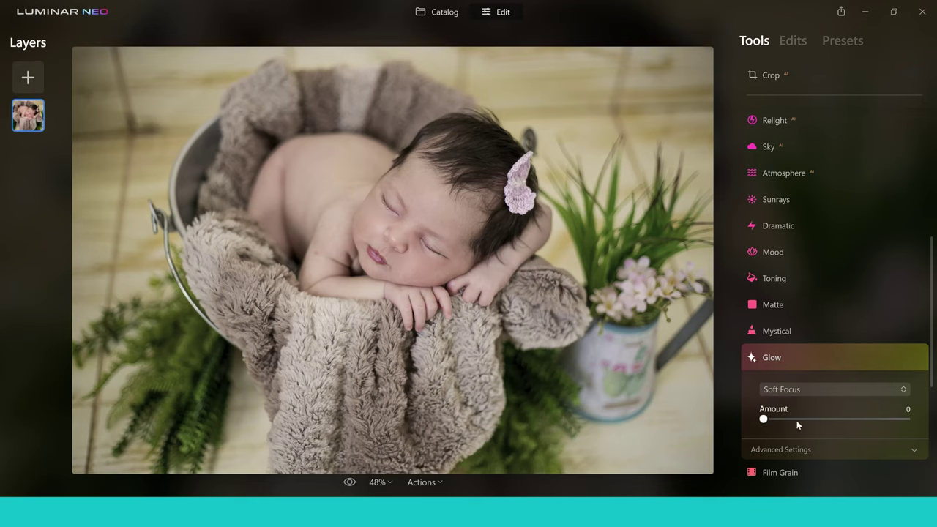
{"action": "left_click_drag", "start_coordinate": [764, 420], "coordinate": [802, 421]}
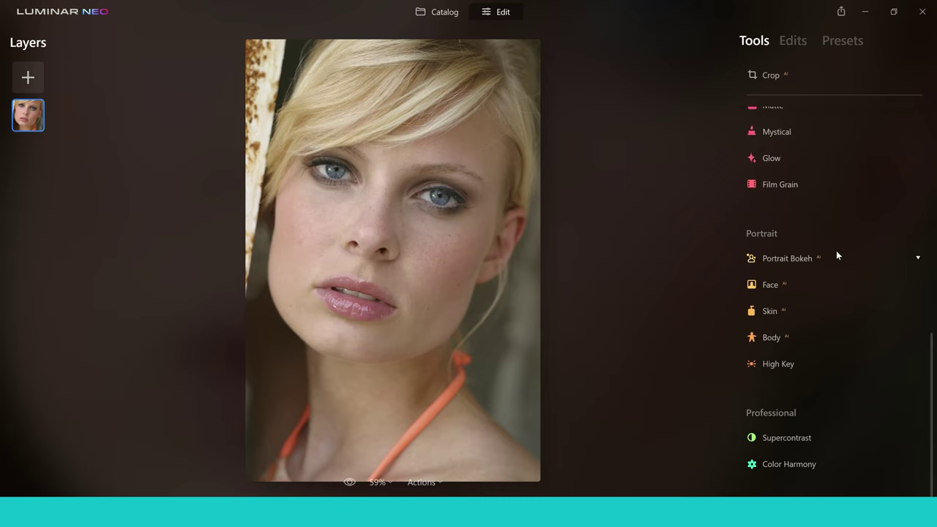
Enhance the portrait's eyes with Face AI, setting Eye Enhancer to 43, Iris Flare to 28 and Dark Circles Removal to 100.
{"action": "left_click", "coordinate": [796, 292]}
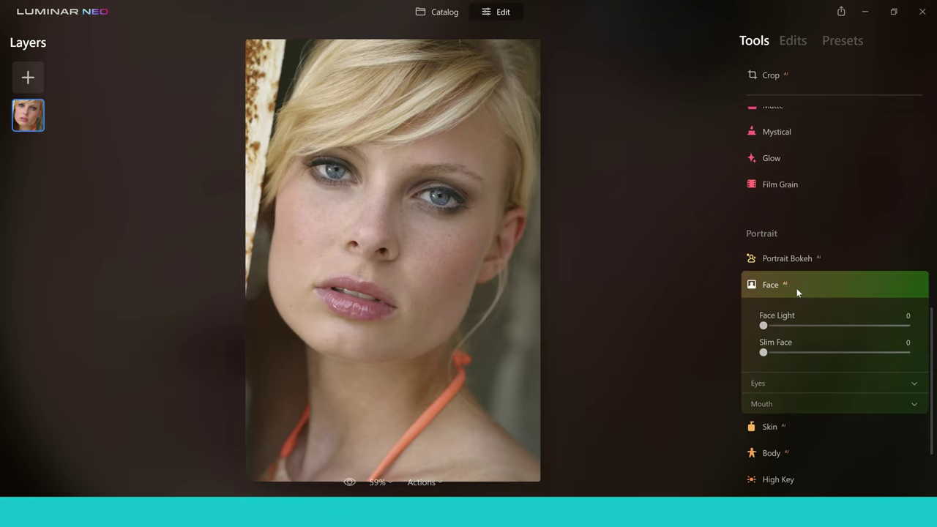
{"action": "left_click", "coordinate": [892, 390]}
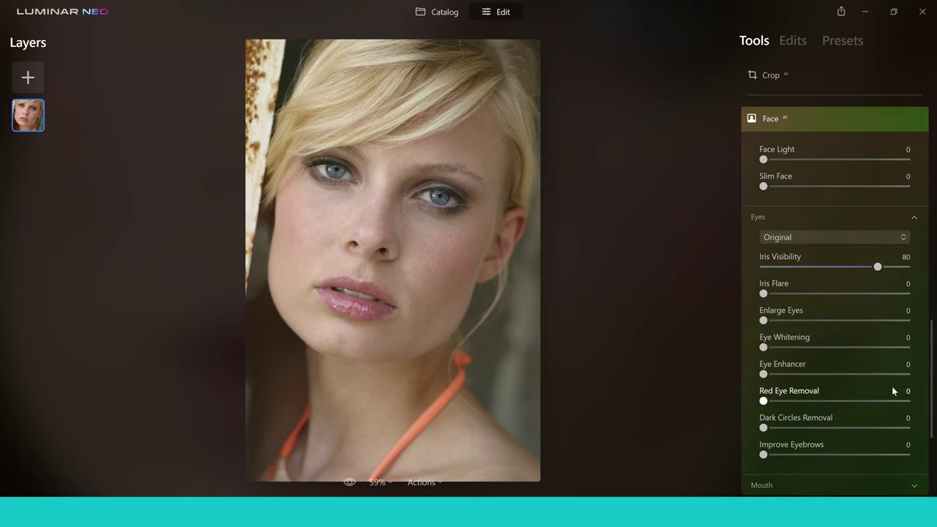
{"action": "left_click", "coordinate": [401, 199]}
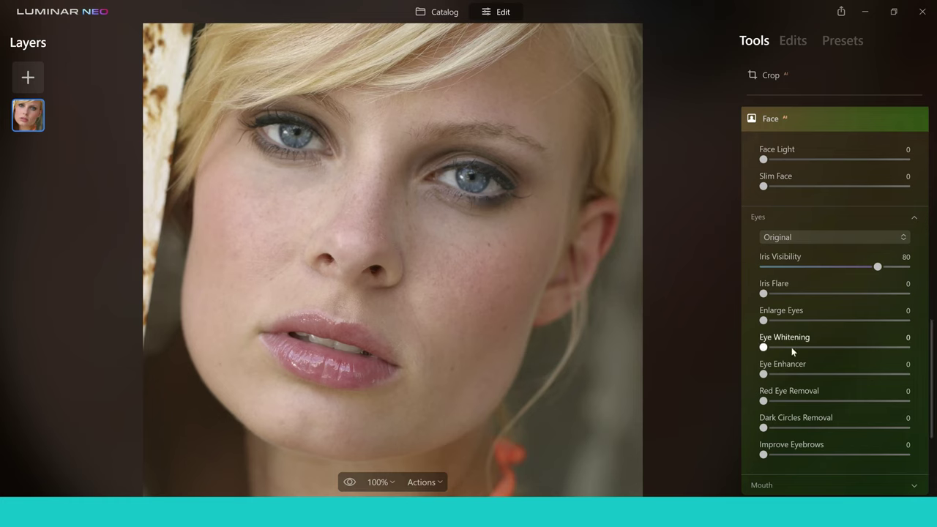
{"action": "left_click_drag", "start_coordinate": [764, 373], "coordinate": [826, 374]}
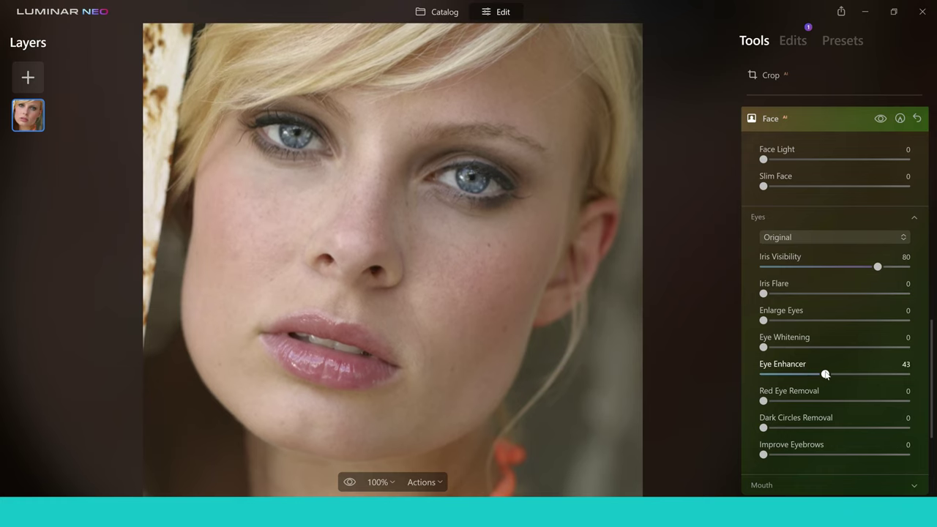
{"action": "left_click_drag", "start_coordinate": [763, 294], "coordinate": [796, 296]}
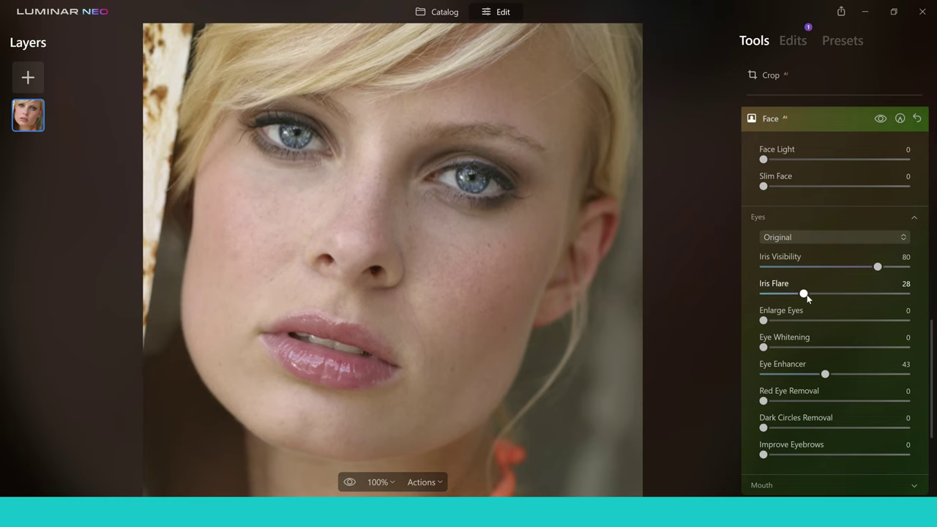
{"action": "left_click", "coordinate": [350, 483]}
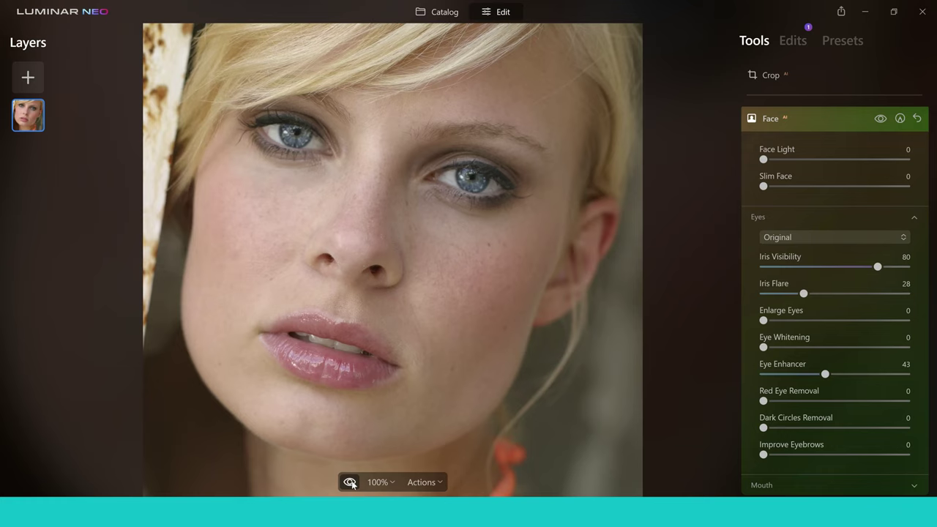
{"action": "left_click", "coordinate": [349, 483]}
{"action": "left_click_drag", "start_coordinate": [763, 428], "coordinate": [909, 443]}
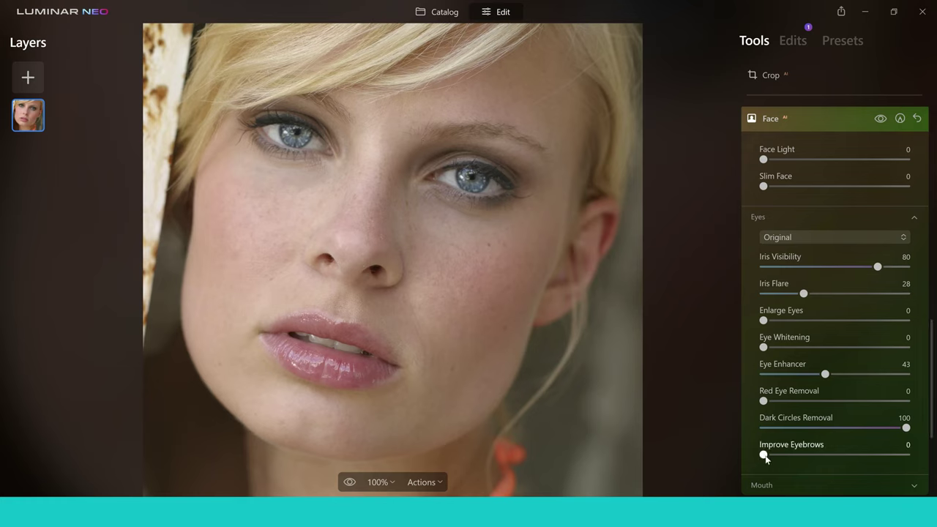
Set Improve Eyebrows to 29 and Face Light to 22 in Face AI, and smooth the skin with Skin AI Amount 35.
{"action": "left_click_drag", "start_coordinate": [765, 455], "coordinate": [809, 460]}
{"action": "left_click_drag", "start_coordinate": [765, 164], "coordinate": [797, 162]}
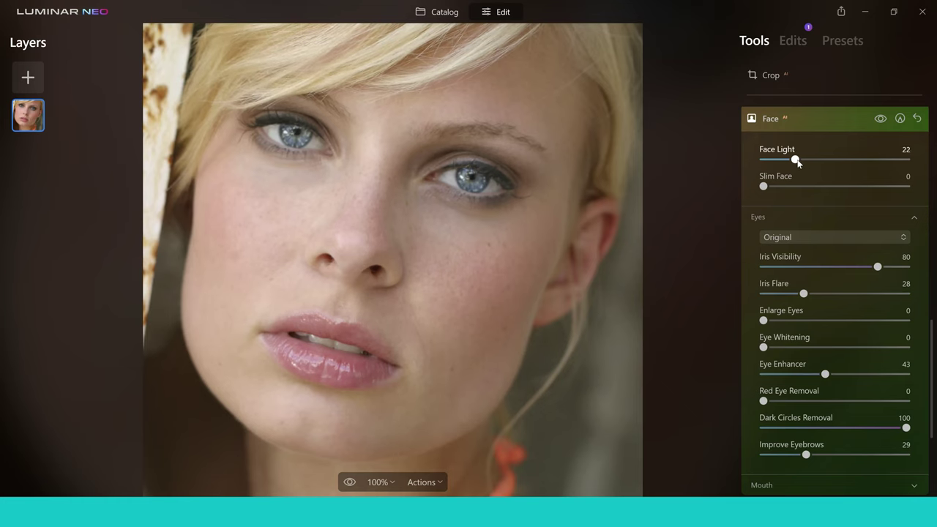
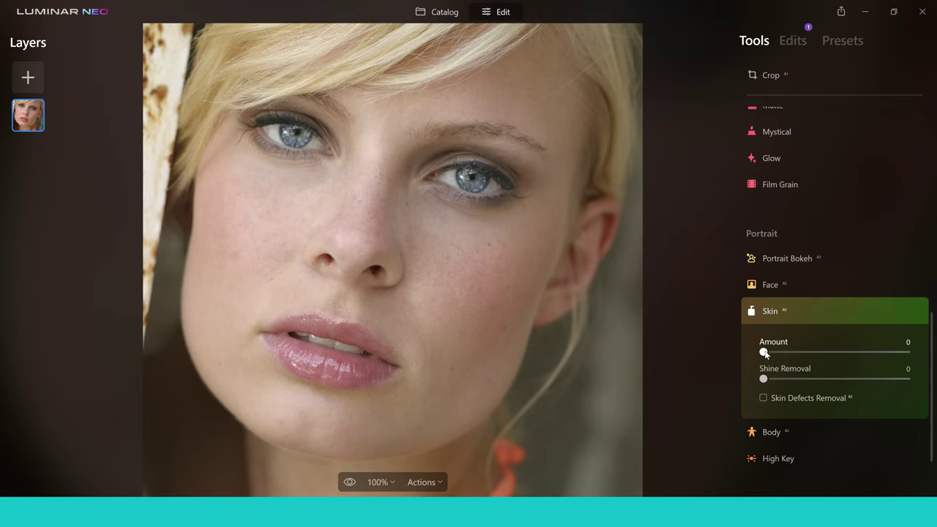
{"action": "left_click_drag", "start_coordinate": [765, 354], "coordinate": [814, 354]}
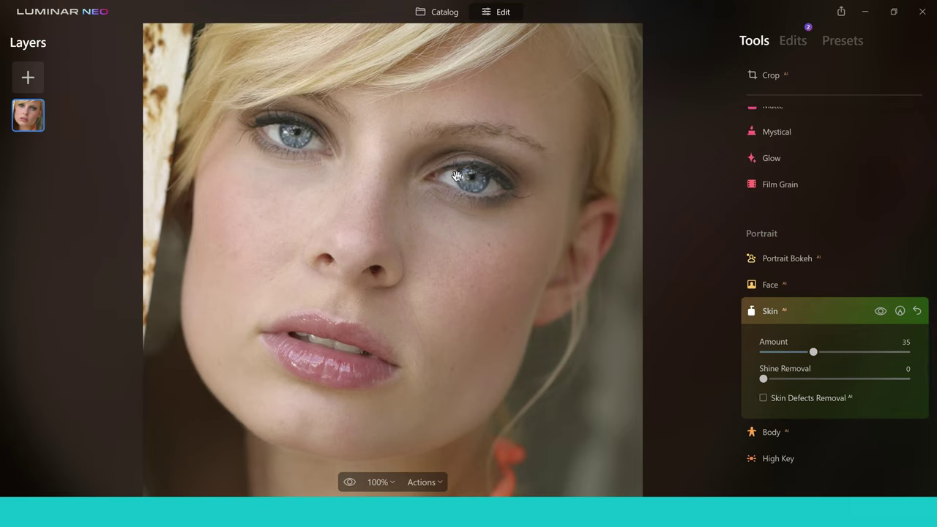
{"action": "left_click", "coordinate": [769, 313]}
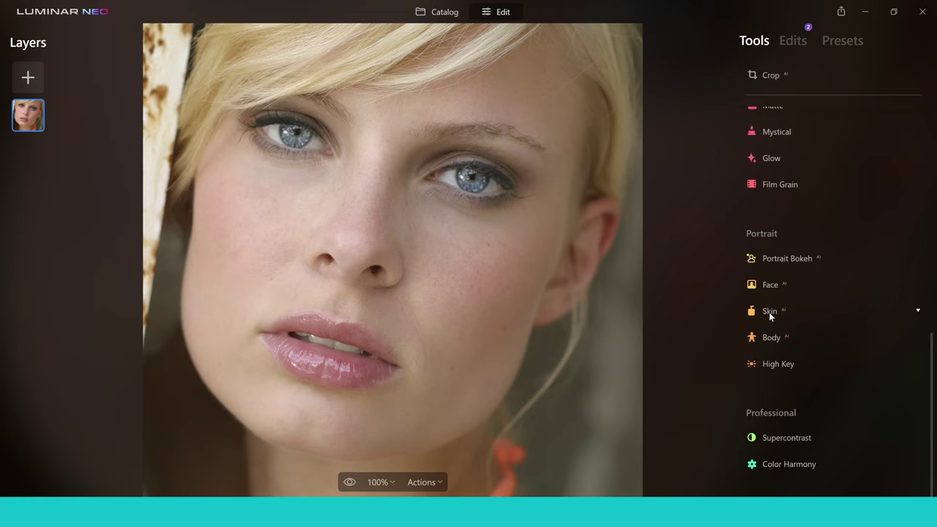
Enhance the mouth in Face AI with Lips Saturation 29, Lips Redness 49 and Teeth Whitening 66, and compare the whole photo before and after.
{"action": "left_click", "coordinate": [803, 286]}
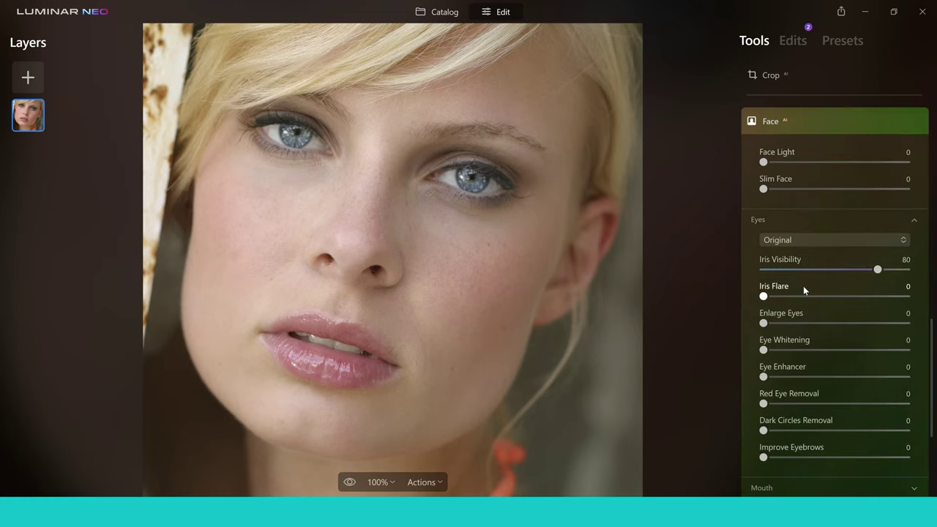
{"action": "left_click", "coordinate": [908, 225]}
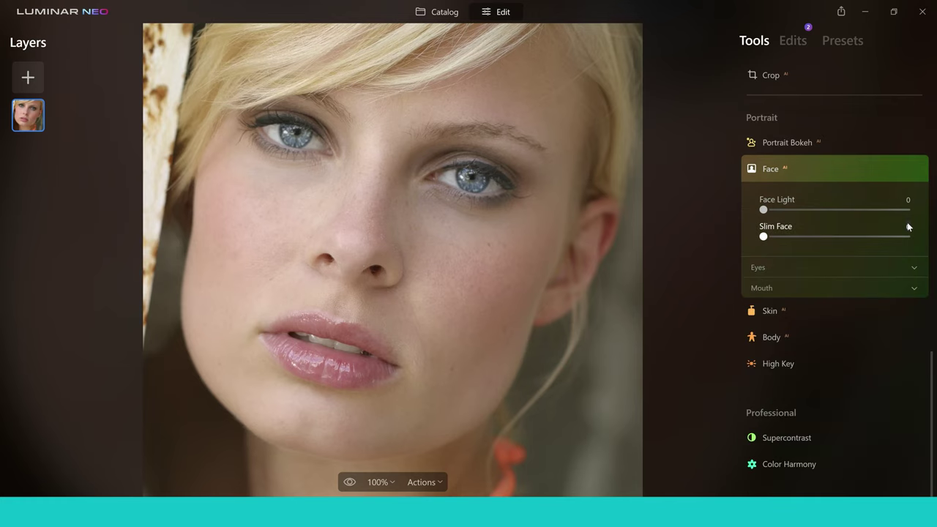
{"action": "left_click", "coordinate": [913, 288]}
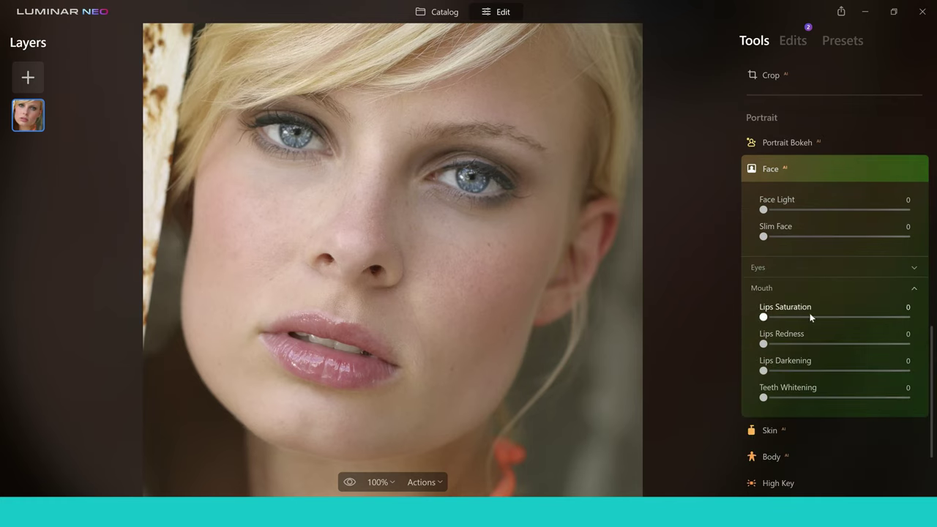
{"action": "left_click_drag", "start_coordinate": [763, 317], "coordinate": [807, 319]}
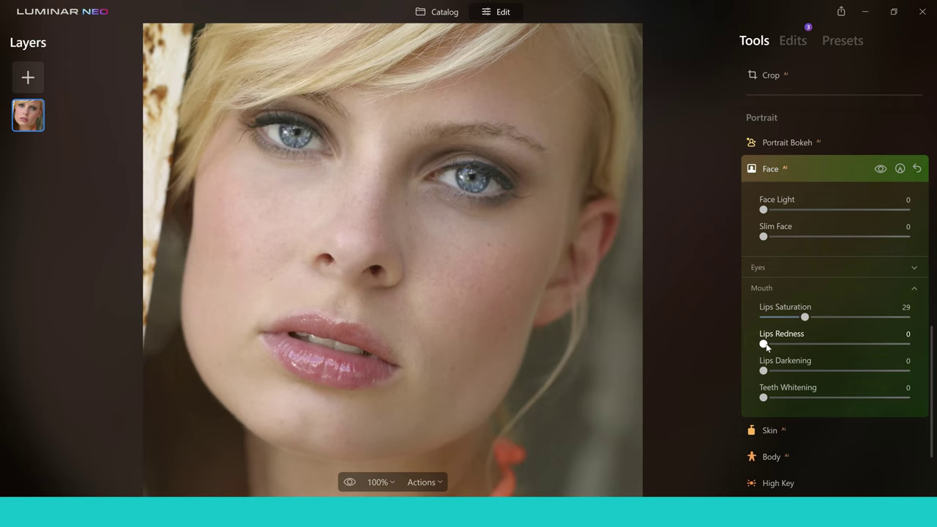
{"action": "left_click_drag", "start_coordinate": [766, 347], "coordinate": [837, 350]}
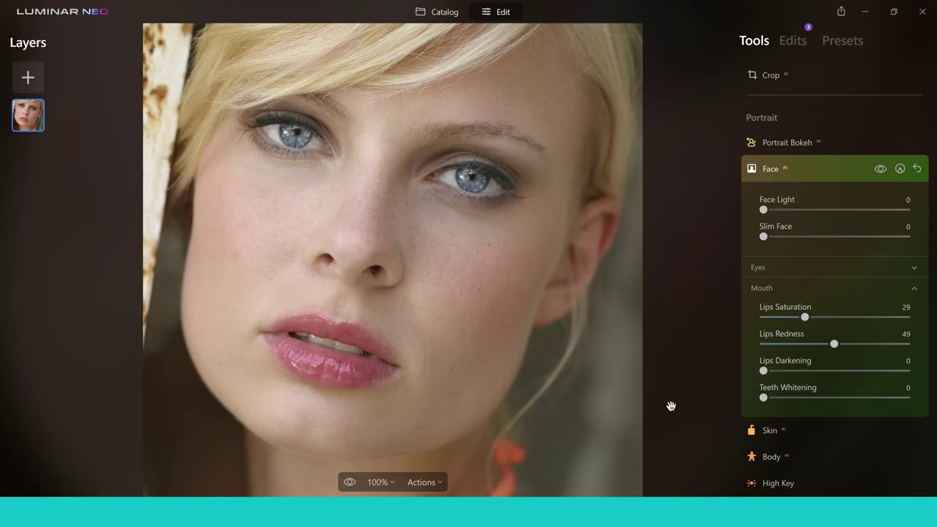
{"action": "left_click_drag", "start_coordinate": [784, 405], "coordinate": [859, 409]}
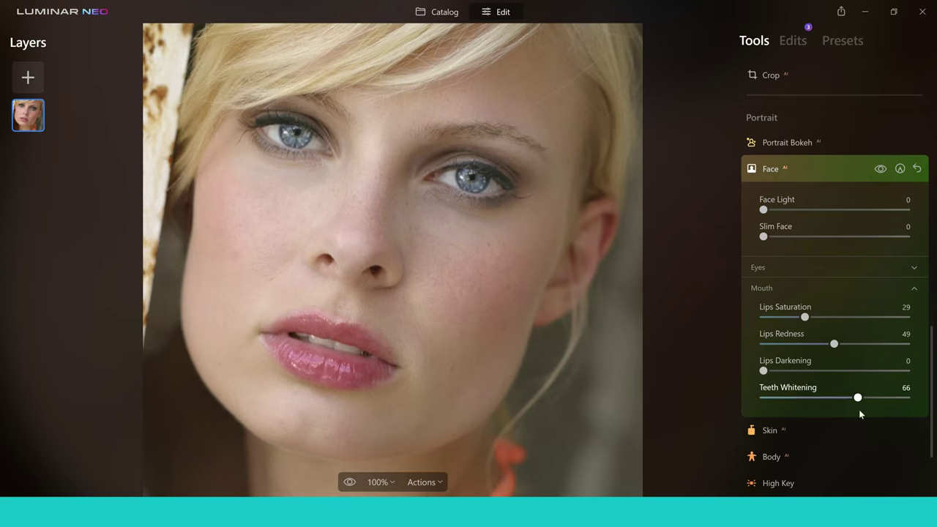
{"action": "left_click", "coordinate": [423, 376]}
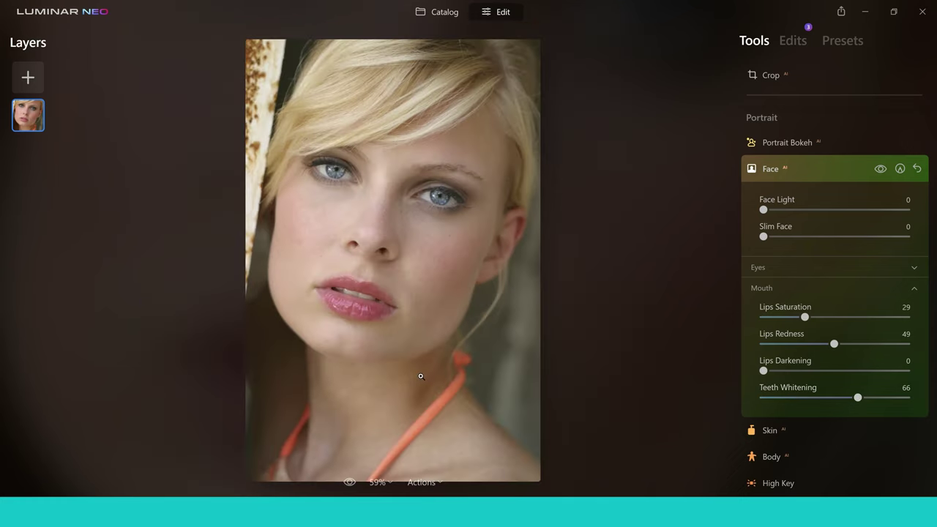
{"action": "left_click", "coordinate": [350, 483]}
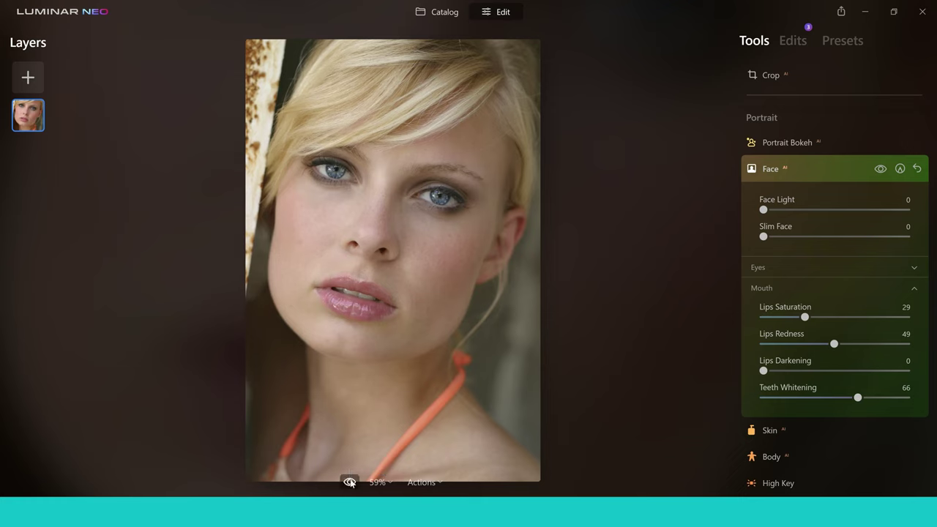
{"action": "left_click", "coordinate": [350, 482]}
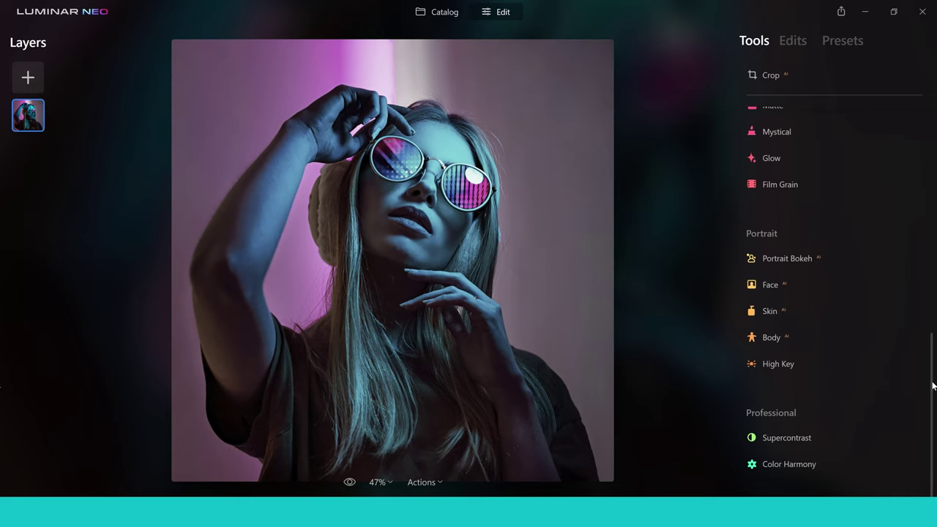
Relight the photo of the woman in sunglasses with Relight AI, using Brightness Near 65 and Brightness Far -53.
{"action": "scroll", "coordinate": [834, 293], "scroll_direction": "up", "scroll_amount": 5}
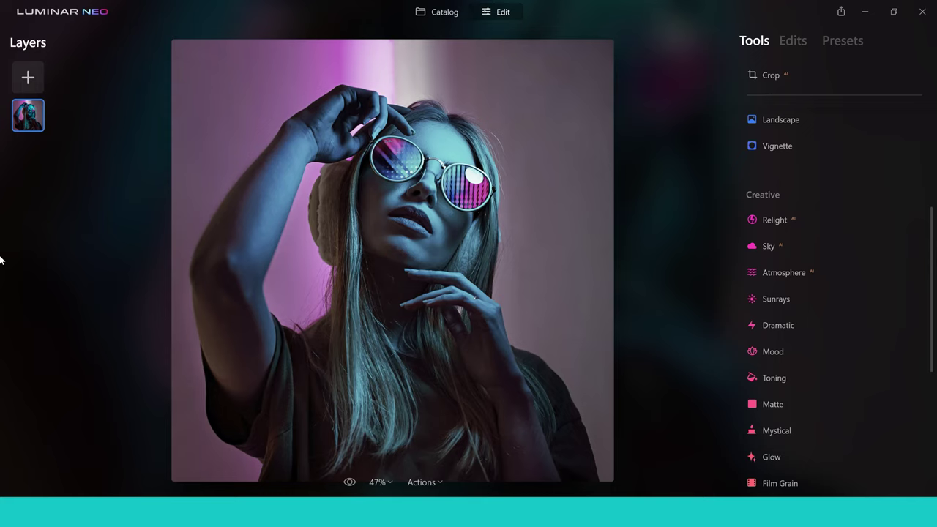
{"action": "left_click", "coordinate": [852, 219]}
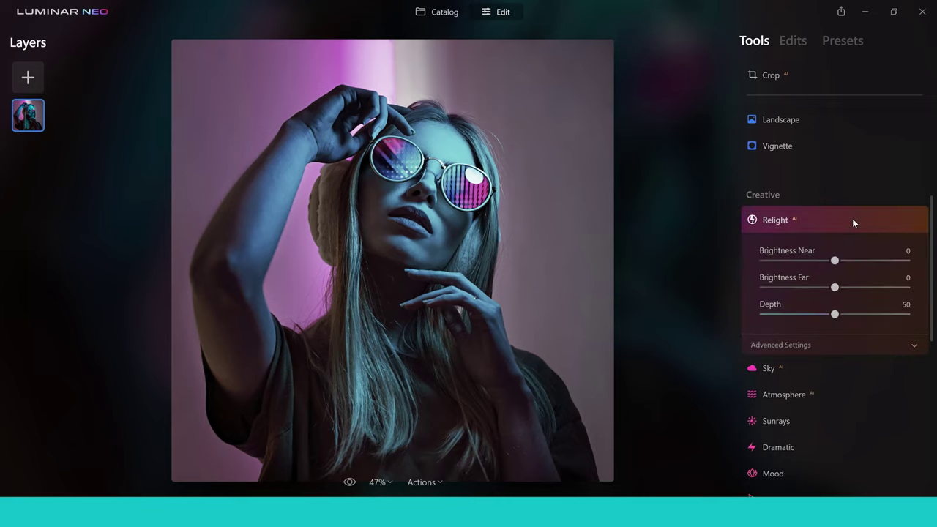
{"action": "left_click_drag", "start_coordinate": [835, 261], "coordinate": [874, 267]}
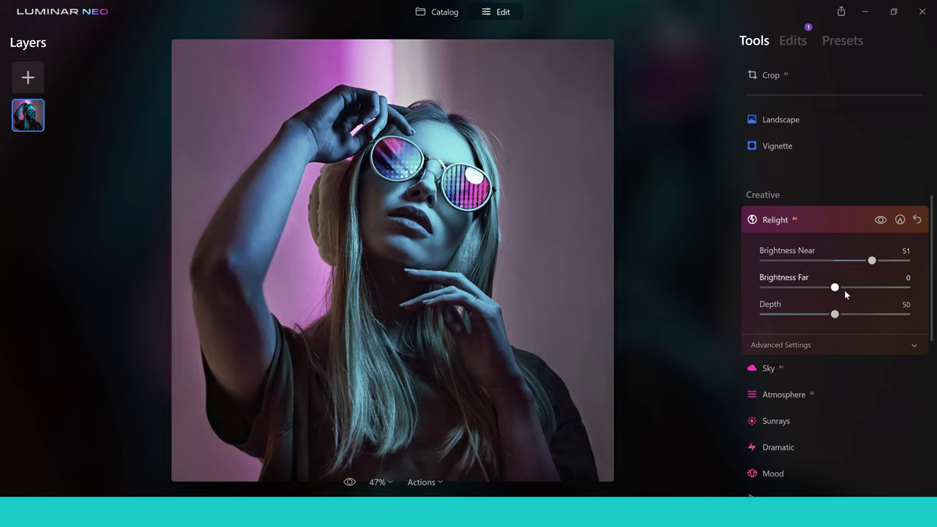
{"action": "left_click_drag", "start_coordinate": [834, 287], "coordinate": [797, 288]}
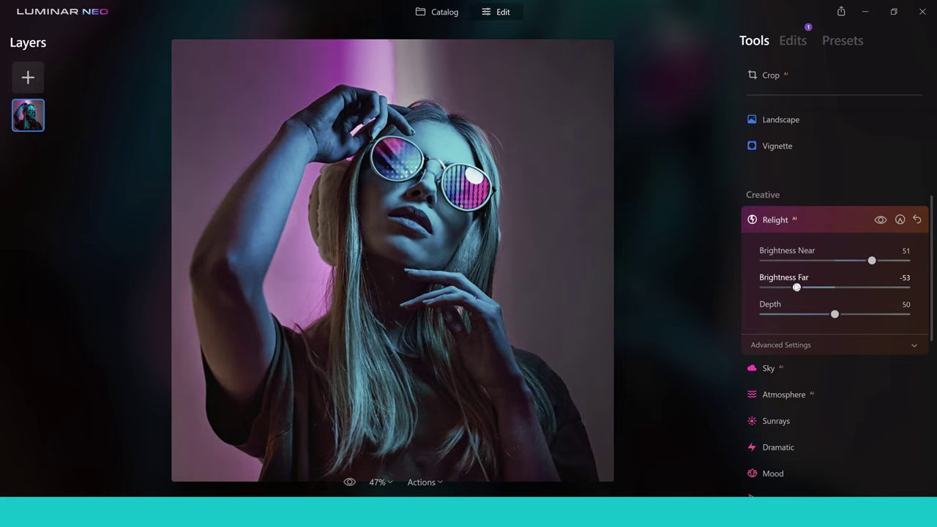
{"action": "left_click_drag", "start_coordinate": [871, 261], "coordinate": [880, 268]}
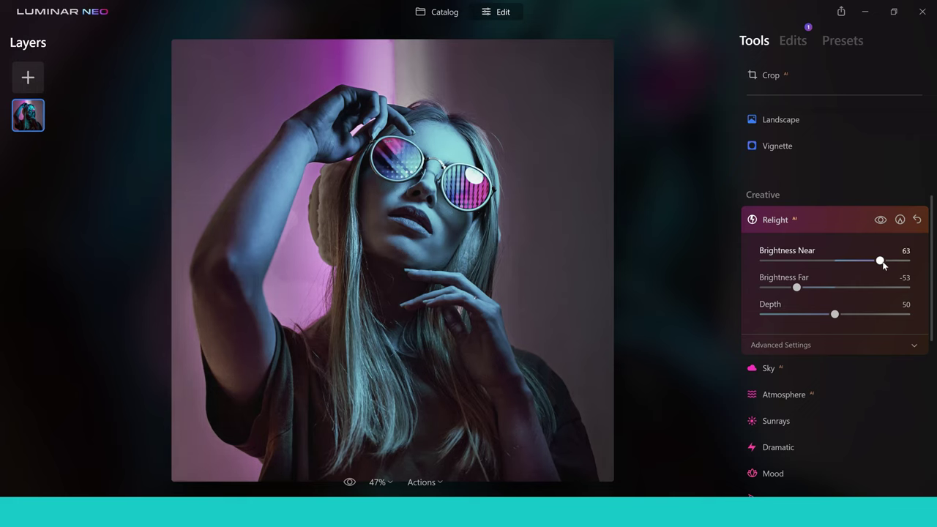
{"action": "left_click_drag", "start_coordinate": [884, 265], "coordinate": [884, 265]}
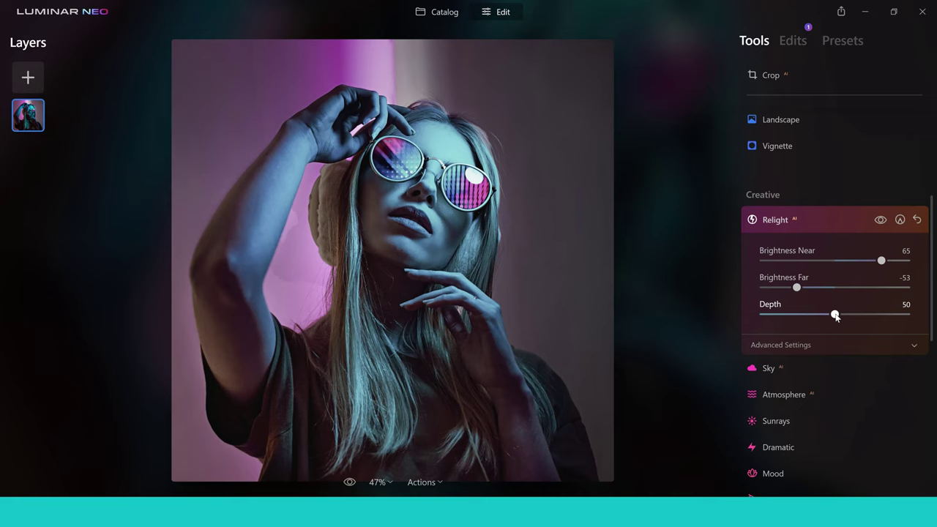
Set the Relight AI Depth to 83 and compare the relit photo before and after.
{"action": "mouse_move", "coordinate": [835, 315]}
{"action": "left_mouse_down"}
{"action": "mouse_move", "coordinate": [818, 316]}
{"action": "mouse_move", "coordinate": [837, 315]}
{"action": "left_mouse_up"}
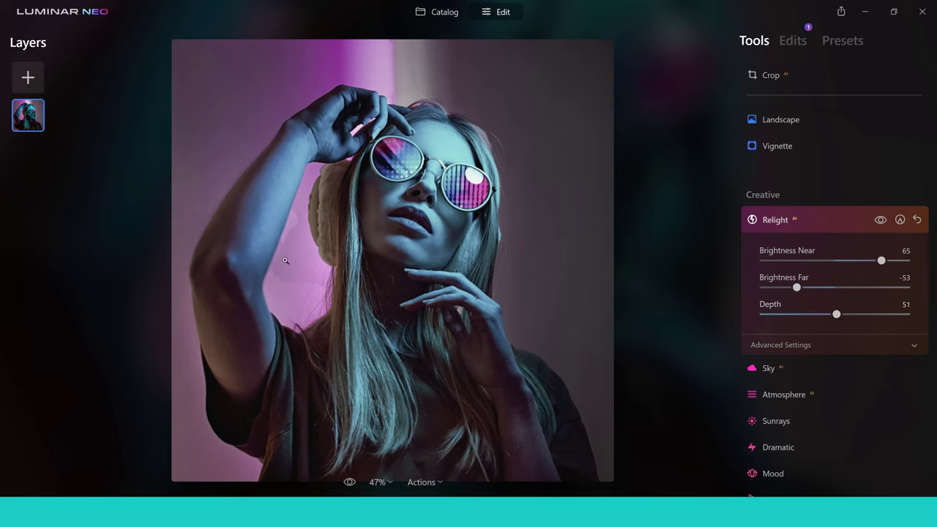
{"action": "left_click_drag", "start_coordinate": [834, 320], "coordinate": [879, 317]}
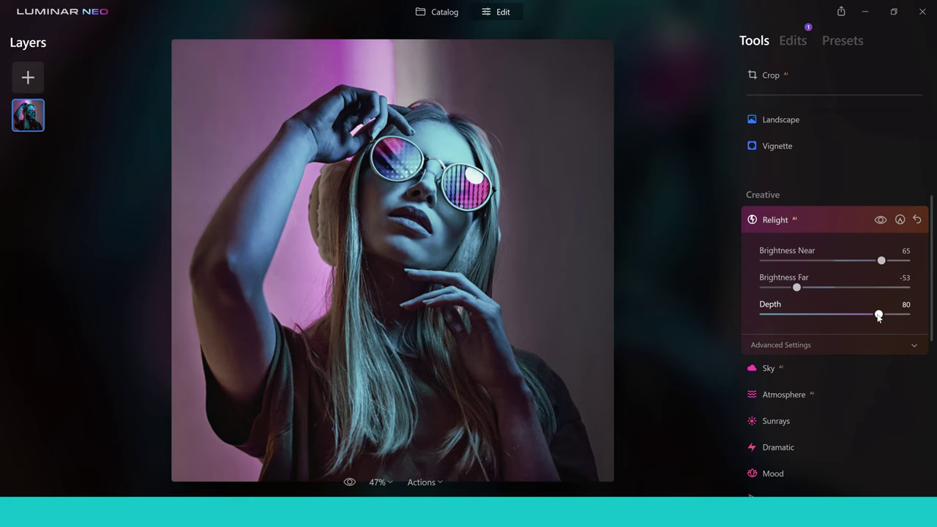
{"action": "left_click_drag", "start_coordinate": [879, 315], "coordinate": [883, 315]}
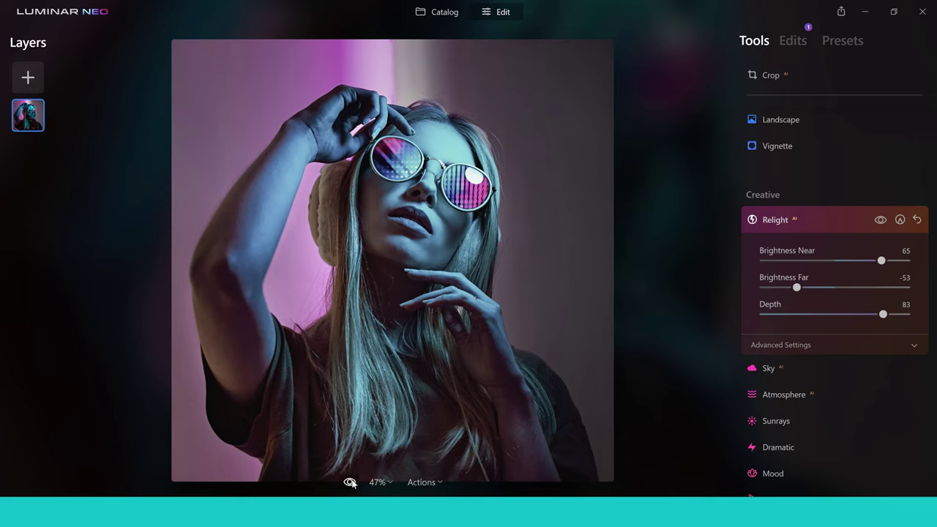
{"action": "left_click", "coordinate": [350, 483]}
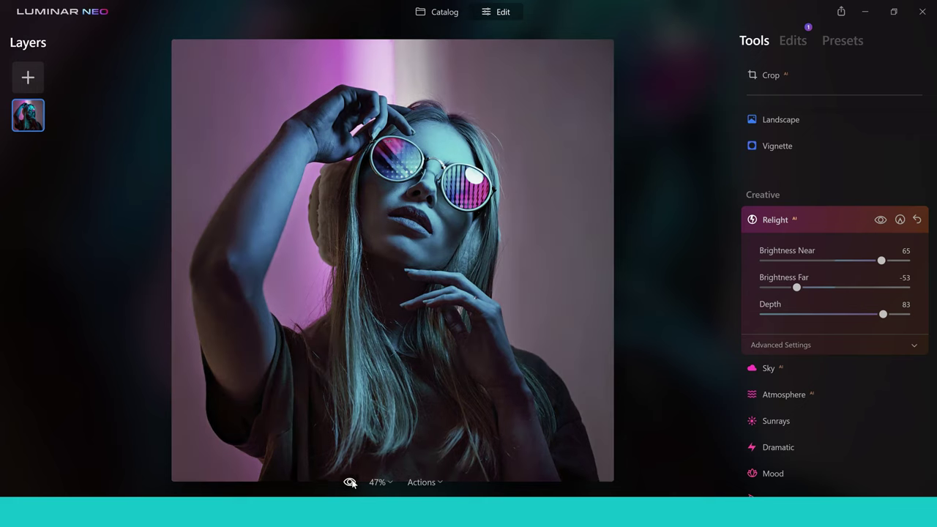
{"action": "left_click", "coordinate": [350, 483]}
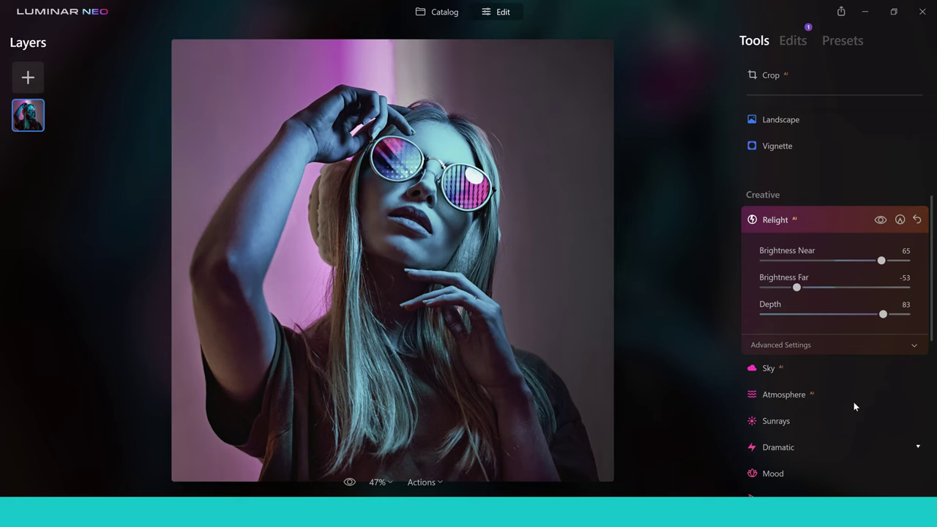
Set Warmth Near to -21 and adjust Warmth Far in Relight AI's advanced settings, and compare the photo before and after.
{"action": "left_click", "coordinate": [914, 347]}
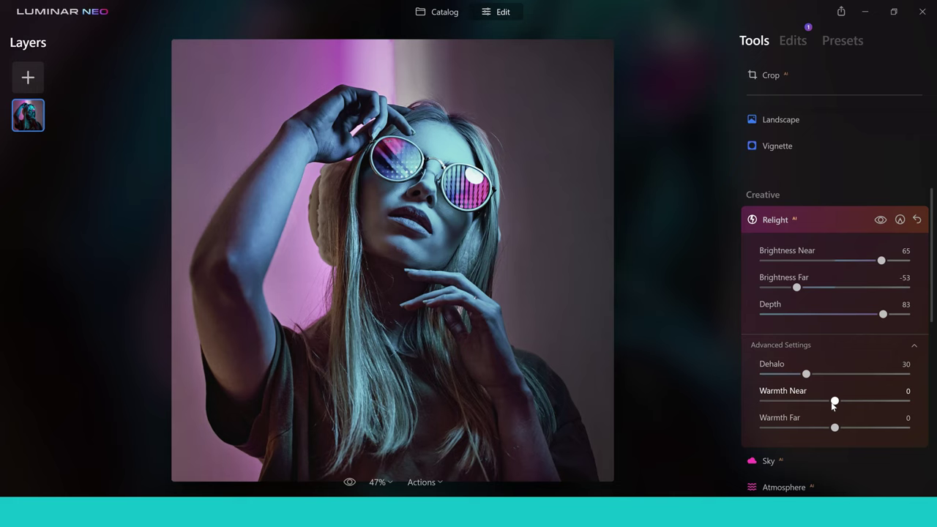
{"action": "left_click_drag", "start_coordinate": [832, 404], "coordinate": [800, 403]}
{"action": "left_click_drag", "start_coordinate": [800, 405], "coordinate": [804, 405]}
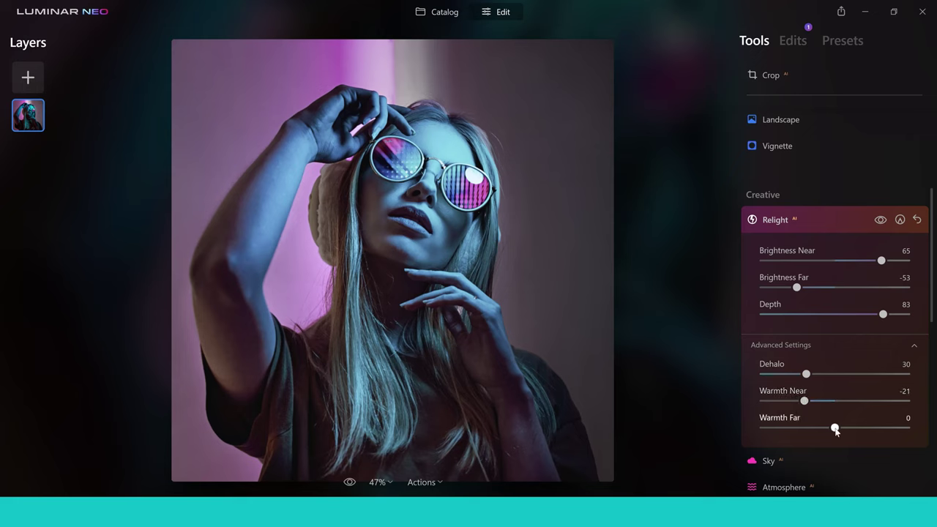
{"action": "left_click_drag", "start_coordinate": [844, 433], "coordinate": [860, 434]}
{"action": "left_click_drag", "start_coordinate": [860, 433], "coordinate": [831, 429]}
{"action": "left_click", "coordinate": [775, 220]}
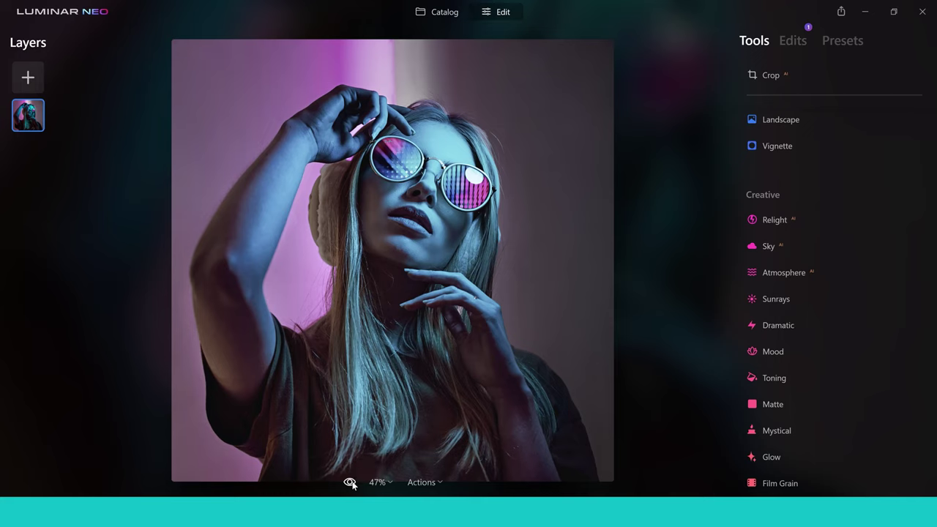
{"action": "left_click", "coordinate": [350, 483]}
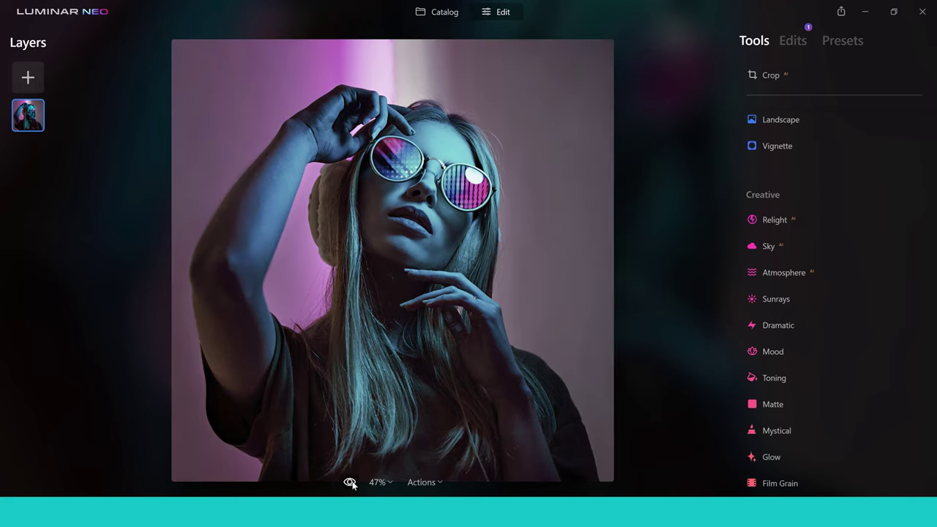
{"action": "left_click", "coordinate": [350, 483]}
{"action": "left_click", "coordinate": [350, 483]}
{"action": "left_click", "coordinate": [350, 483]}
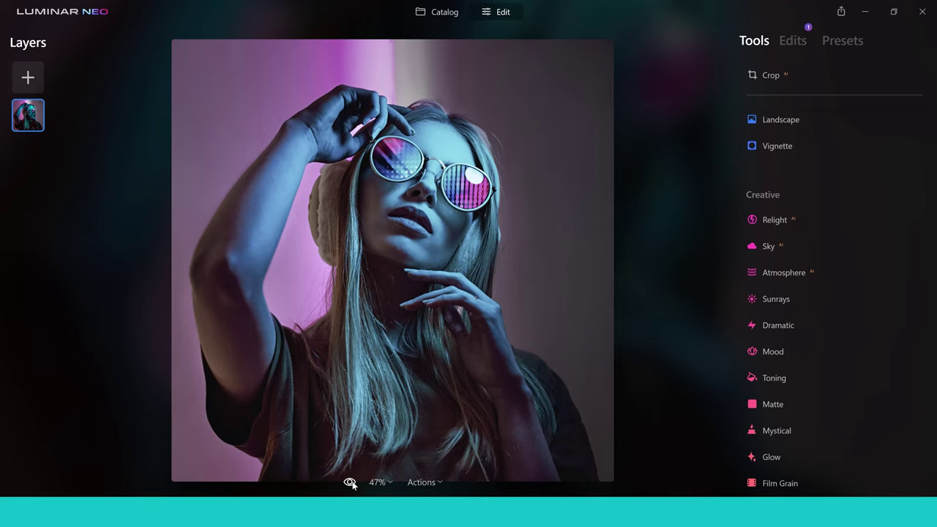
Add the blue and purple flare as a new layer, reduce its Opacity to 31 and compare before and after.
{"action": "left_click", "coordinate": [27, 76]}
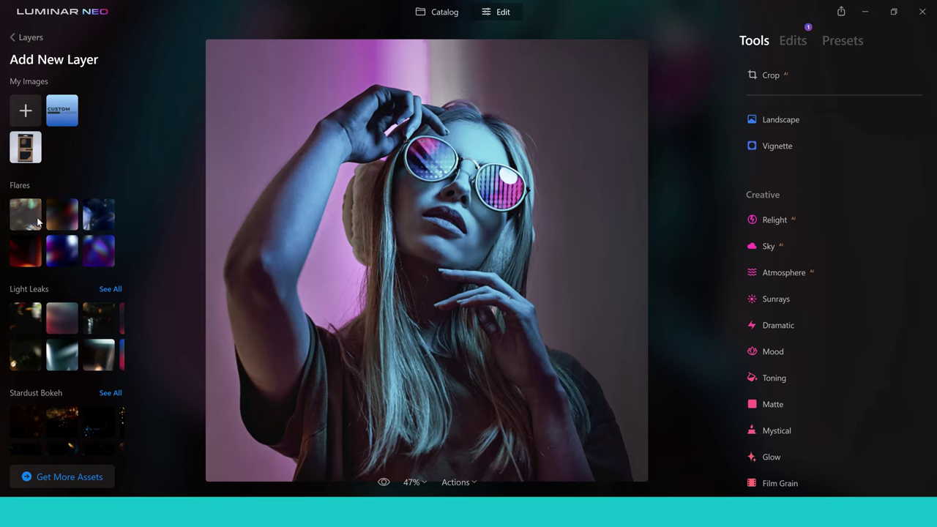
{"action": "left_click", "coordinate": [101, 259]}
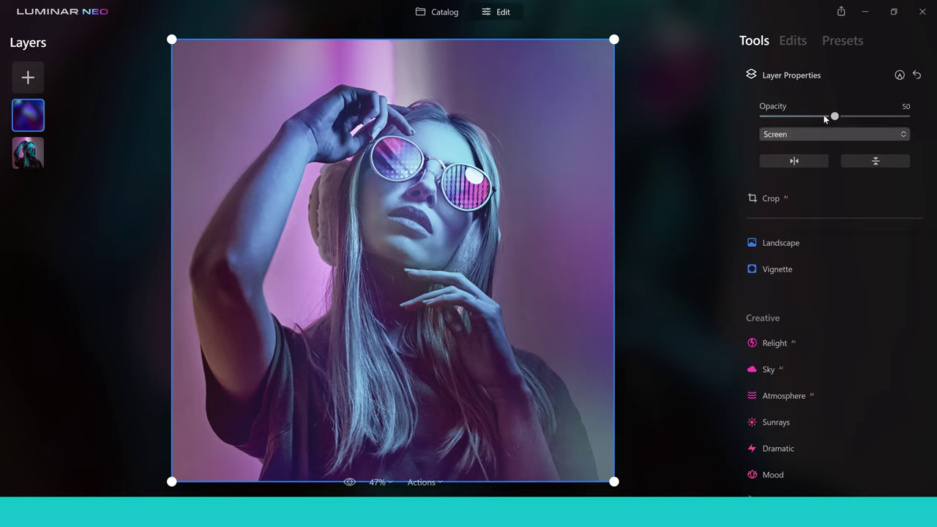
{"action": "left_click_drag", "start_coordinate": [834, 116], "coordinate": [808, 116]}
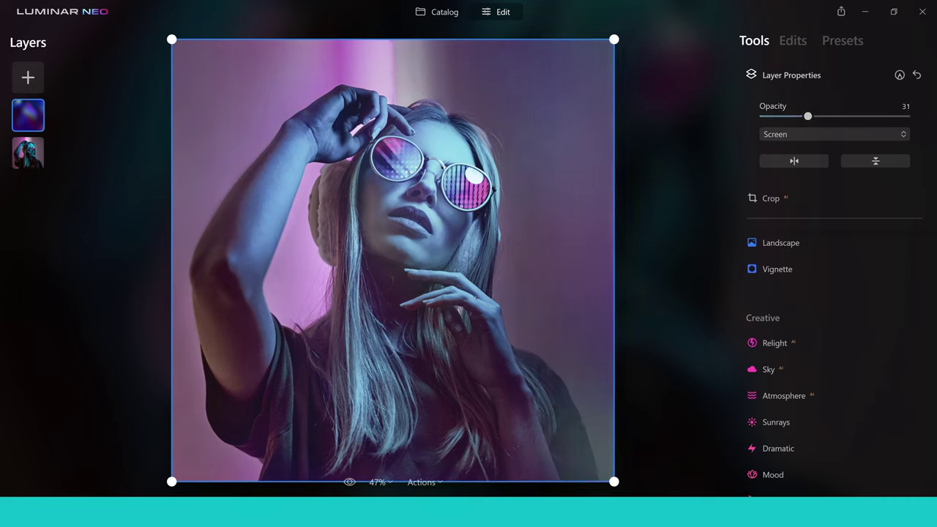
{"action": "left_click", "coordinate": [349, 483]}
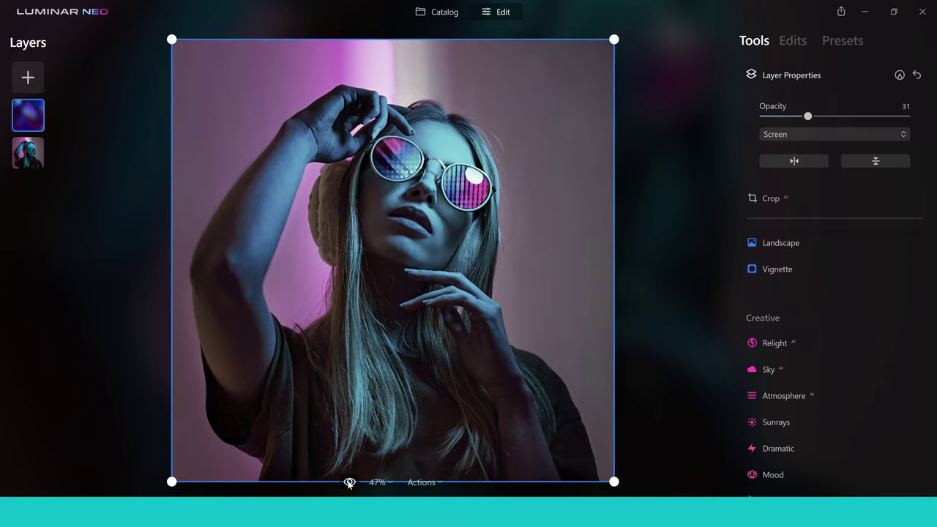
{"action": "left_click", "coordinate": [349, 482]}
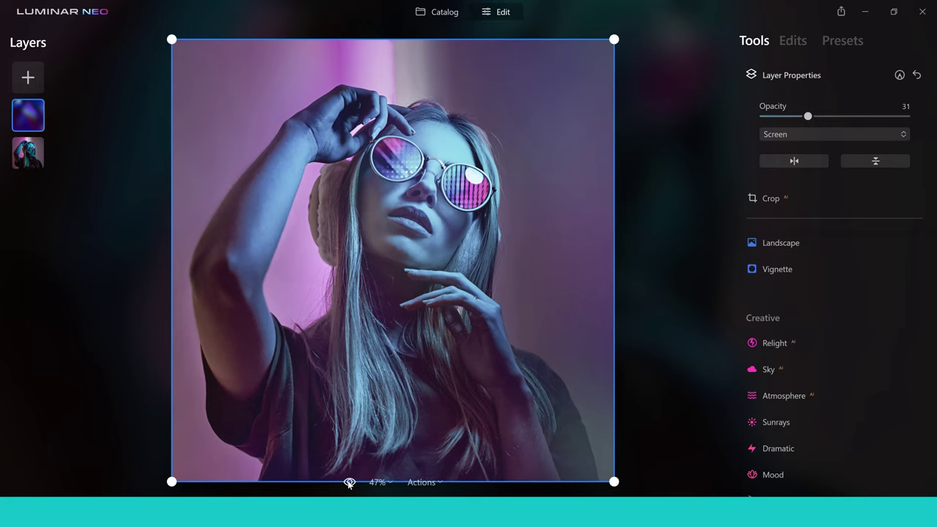
Try the Lighten blend mode on the flare layer, switch it to Soft Light and compare the photo before and after.
{"action": "left_click", "coordinate": [905, 136]}
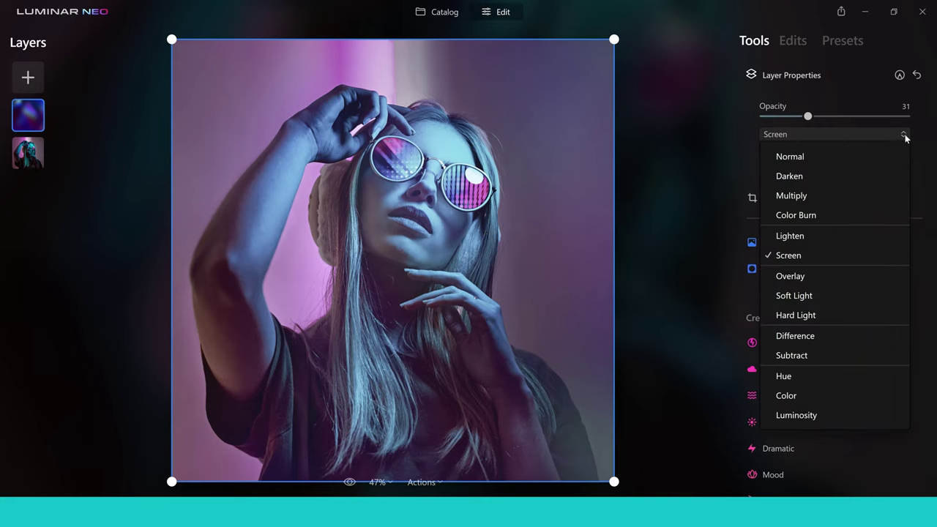
{"action": "left_click", "coordinate": [794, 237]}
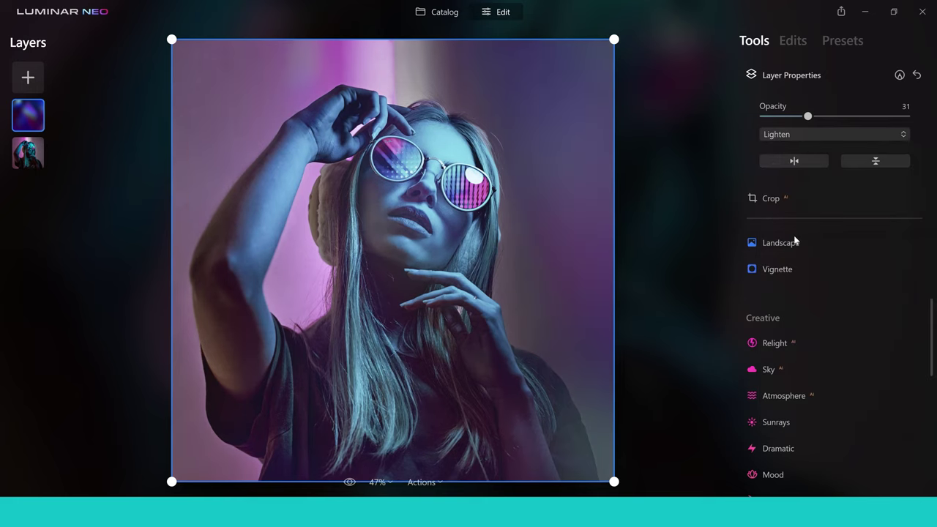
{"action": "left_click", "coordinate": [904, 136]}
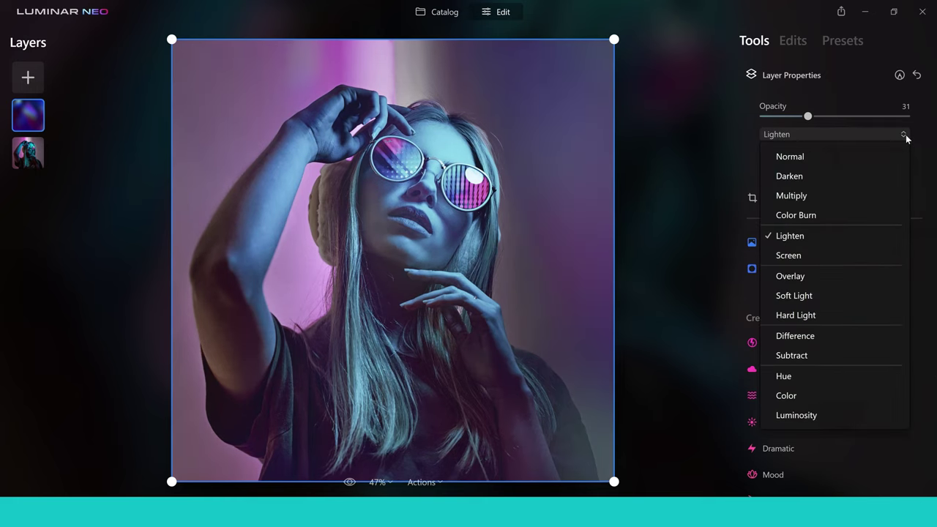
{"action": "left_click", "coordinate": [804, 294]}
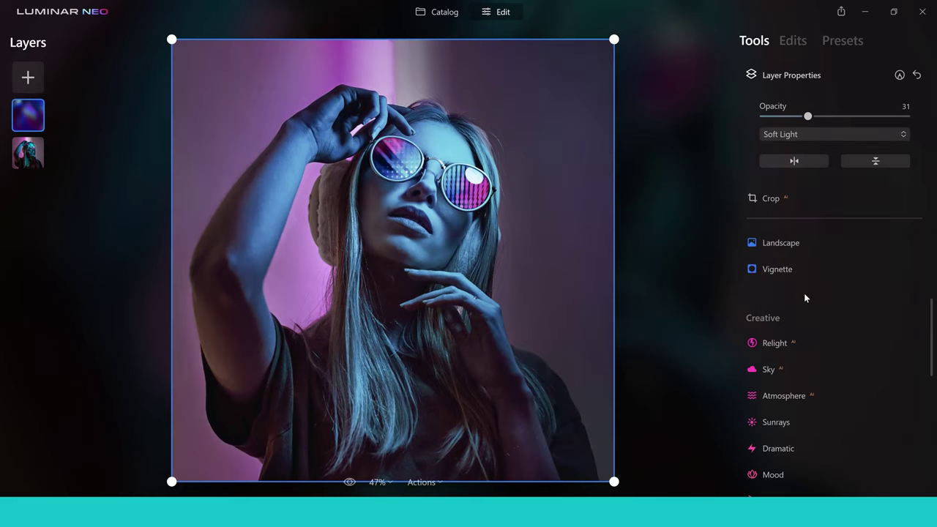
{"action": "left_click", "coordinate": [350, 483]}
{"action": "left_click", "coordinate": [349, 483]}
{"action": "left_click", "coordinate": [904, 136]}
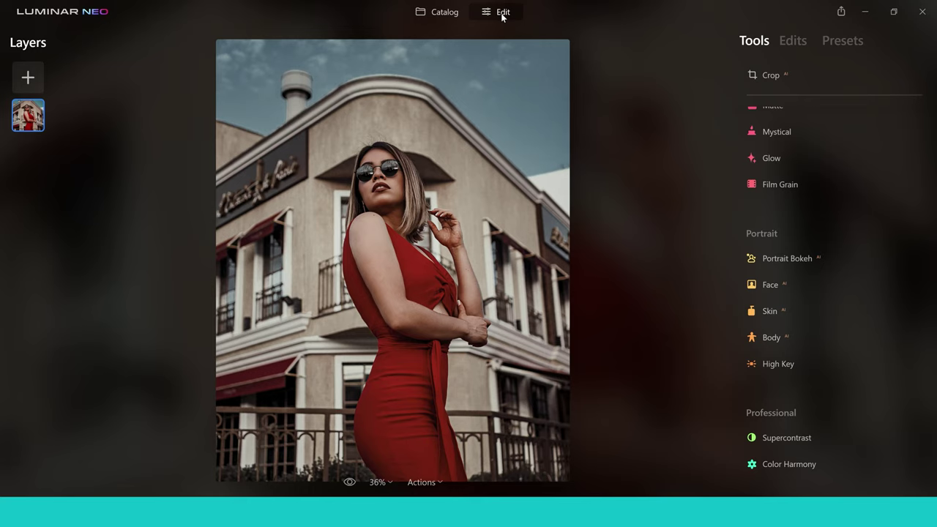
Blur the background behind the woman in red with Portrait Bokeh AI, using Amount 83 and Depth Correction -86, and compare before and after.
{"action": "left_click", "coordinate": [787, 258]}
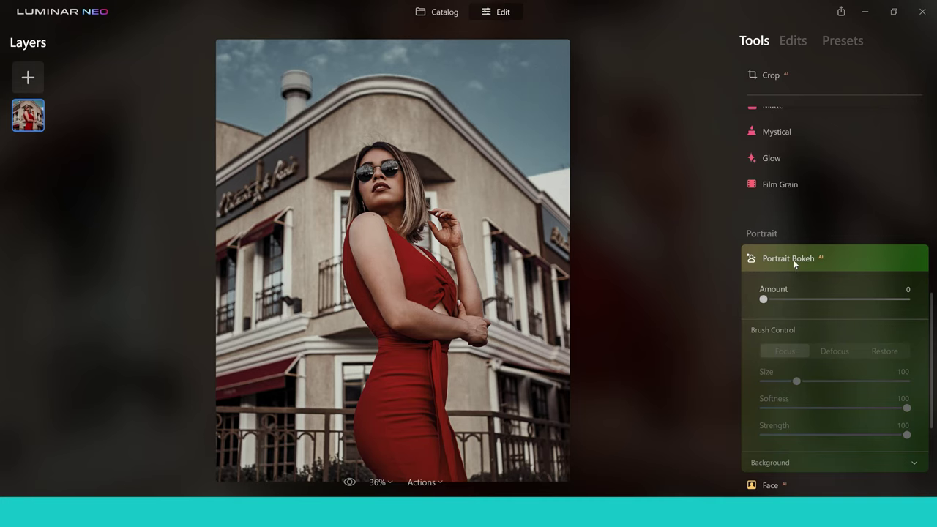
{"action": "left_click_drag", "start_coordinate": [763, 301], "coordinate": [883, 301]}
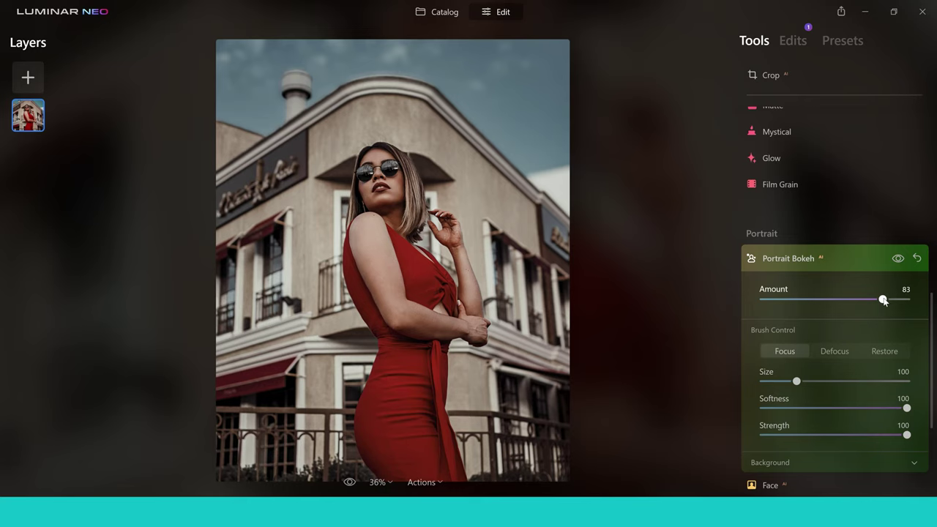
{"action": "left_click", "coordinate": [915, 470]}
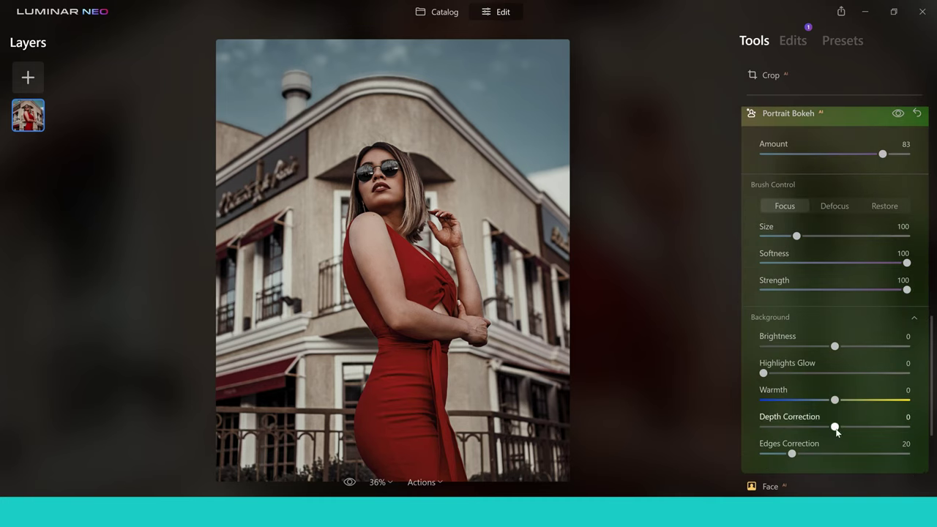
{"action": "left_click_drag", "start_coordinate": [836, 429], "coordinate": [773, 432]}
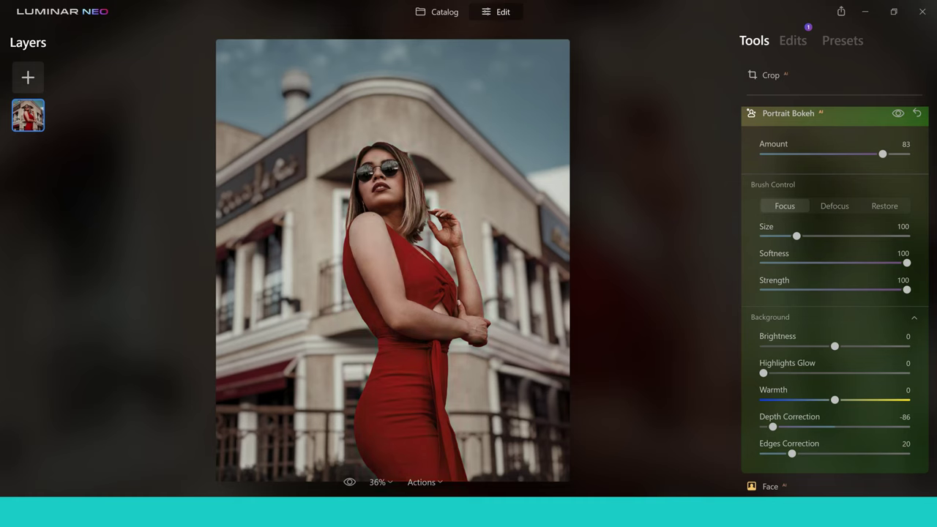
{"action": "left_click", "coordinate": [349, 486]}
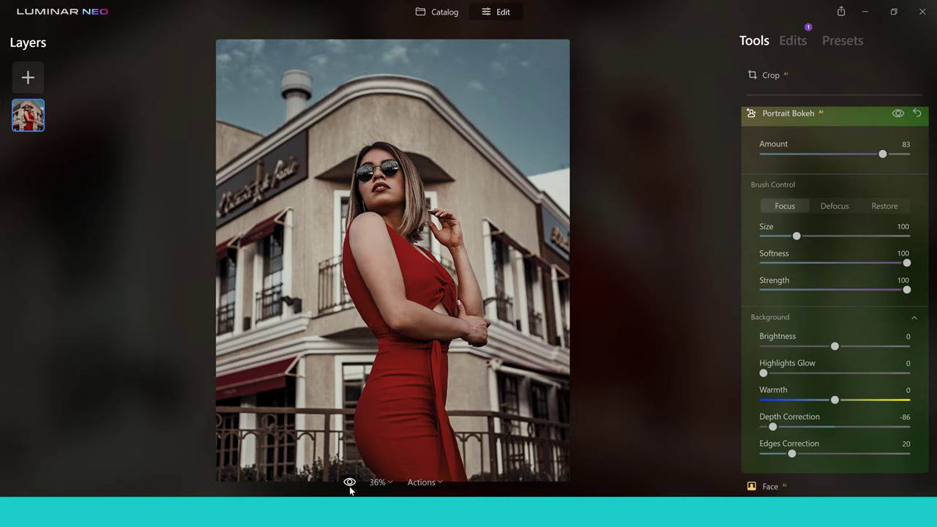
{"action": "left_click", "coordinate": [349, 482]}
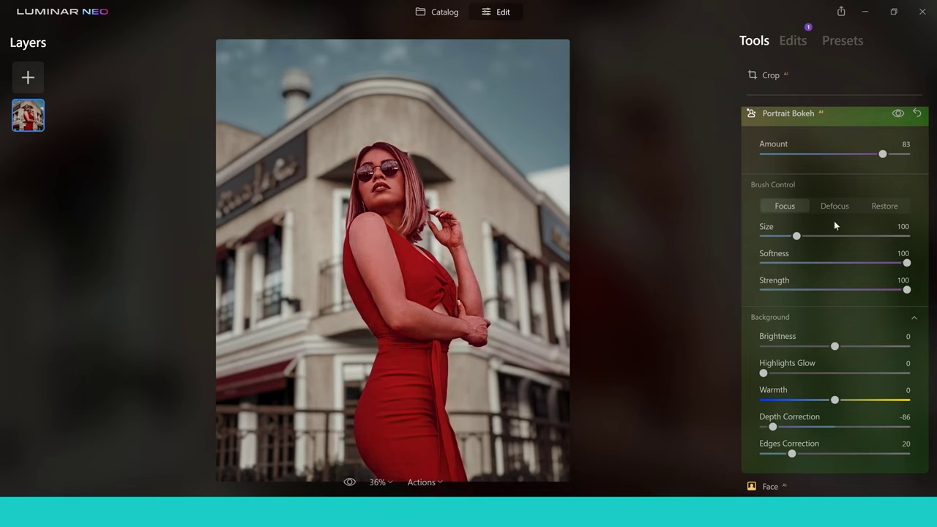
Raise the Portrait Bokeh AI Amount to 93 and close the tool.
{"action": "left_click_drag", "start_coordinate": [896, 154], "coordinate": [899, 155]}
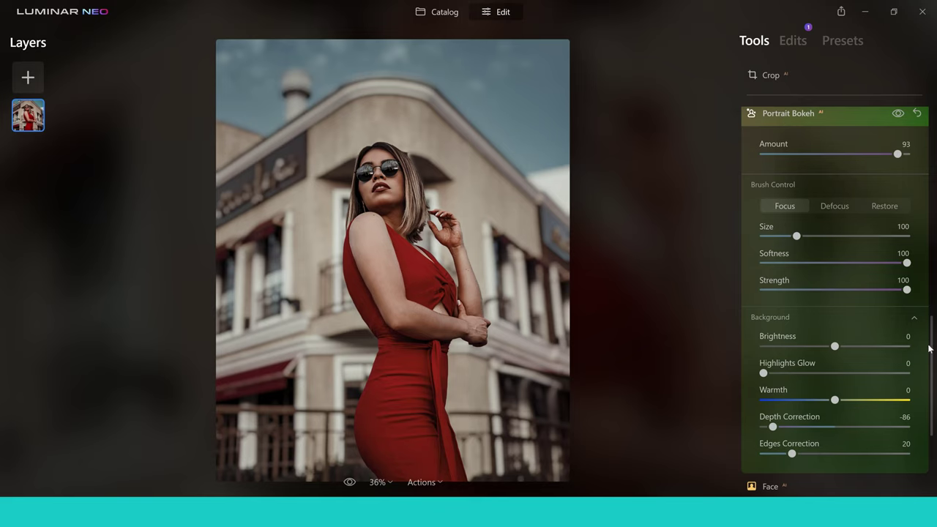
{"action": "left_click_drag", "start_coordinate": [931, 351], "coordinate": [926, 299]}
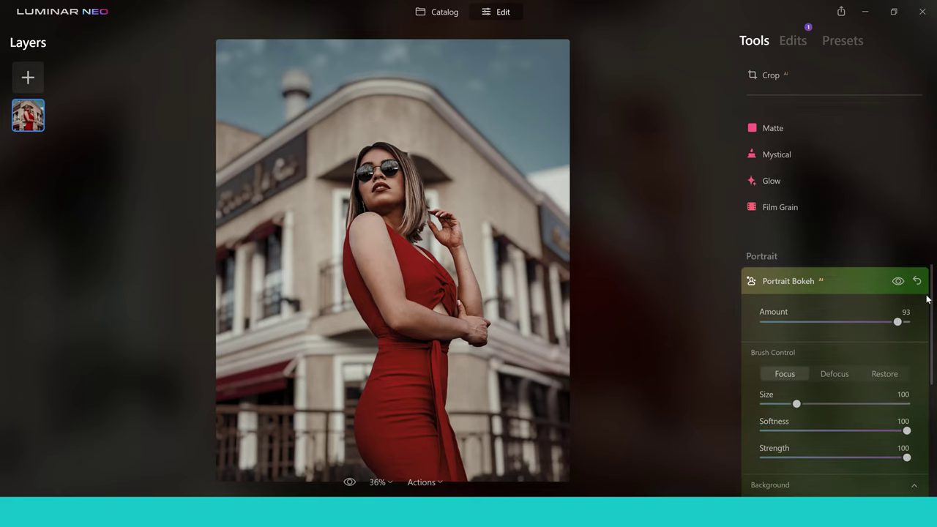
{"action": "left_click", "coordinate": [788, 282]}
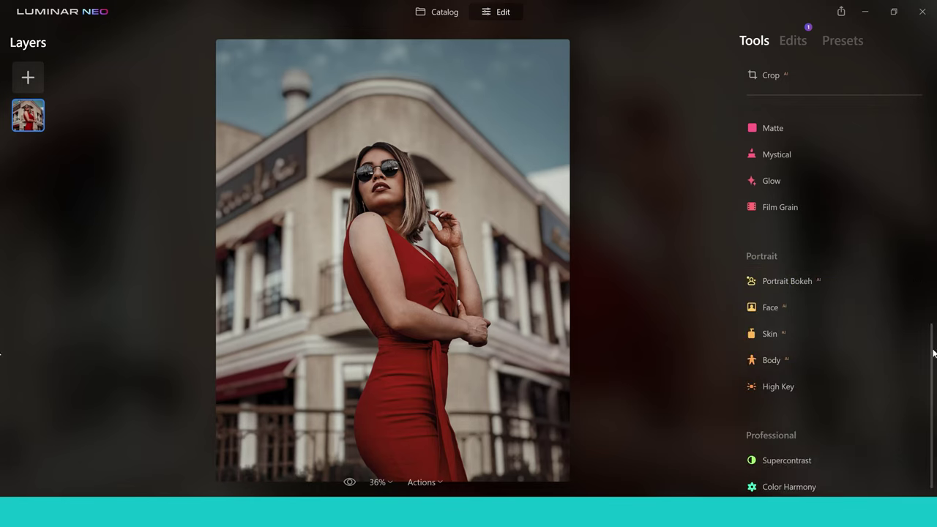
Relight the photo of the woman in red with Relight AI, using Brightness Near 56, Brightness Far -67 and Depth 22.
{"action": "left_click_drag", "start_coordinate": [934, 360], "coordinate": [934, 240]}
{"action": "left_click", "coordinate": [793, 227]}
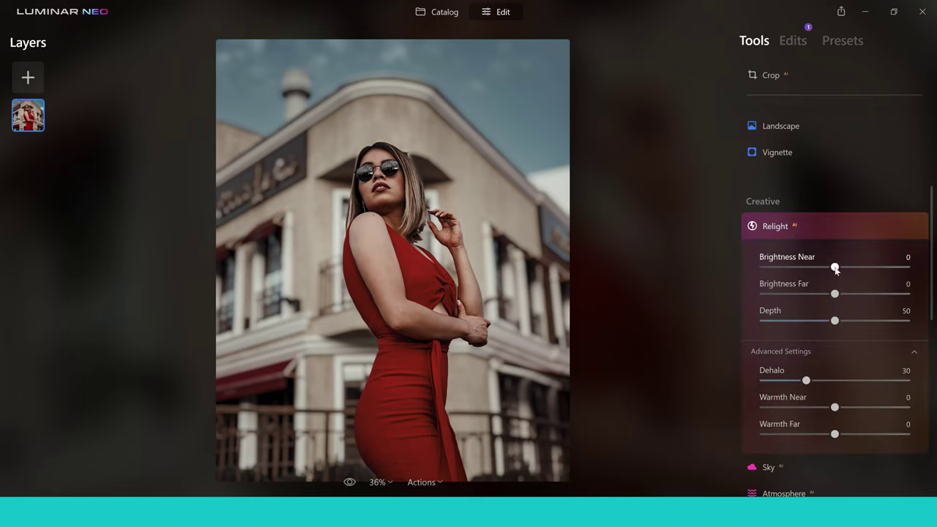
{"action": "left_click_drag", "start_coordinate": [835, 269], "coordinate": [875, 271]}
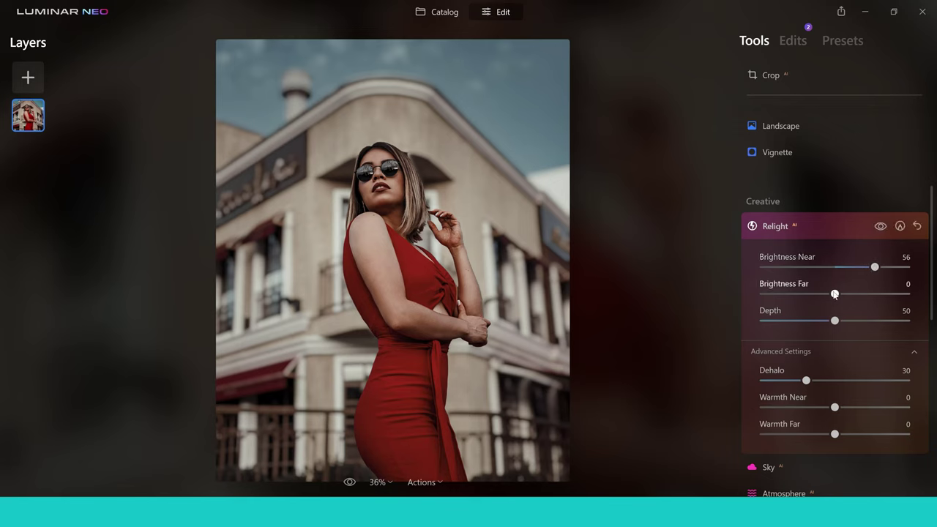
{"action": "left_click_drag", "start_coordinate": [834, 293], "coordinate": [786, 297]}
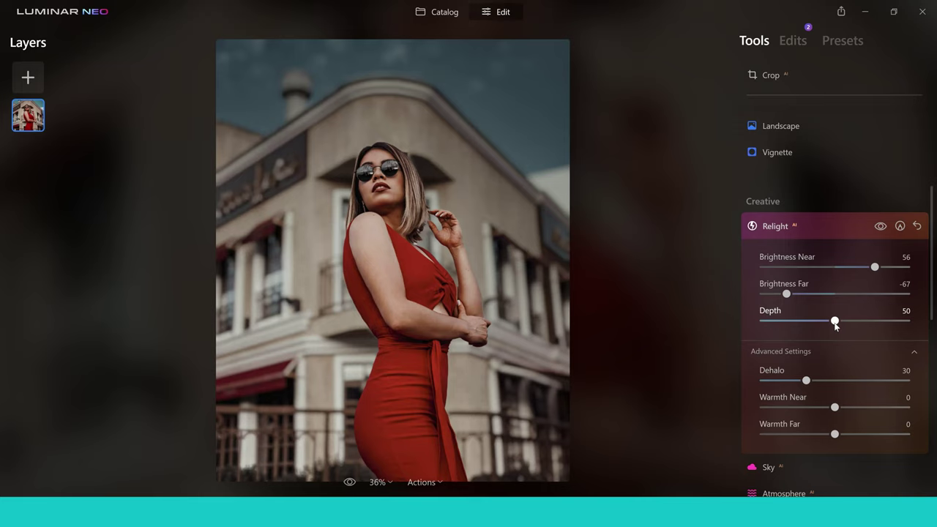
{"action": "left_click_drag", "start_coordinate": [835, 326], "coordinate": [785, 323]}
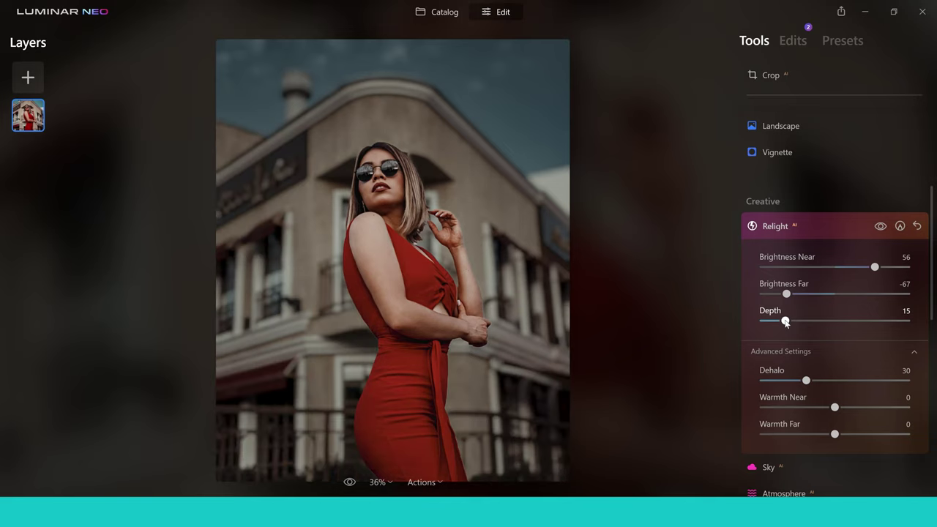
{"action": "mouse_move", "coordinate": [786, 322]}
{"action": "left_mouse_down"}
{"action": "mouse_move", "coordinate": [876, 326]}
{"action": "mouse_move", "coordinate": [796, 324]}
{"action": "left_mouse_up"}
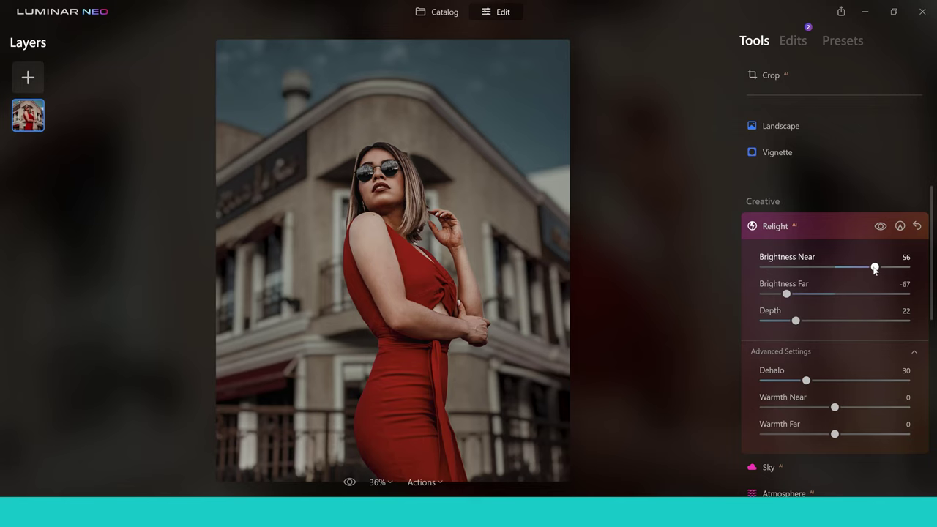
Set Relight AI's Brightness Near to 69 and Brightness Far to -39, compare before and after, and return to the catalog.
{"action": "left_click_drag", "start_coordinate": [876, 268], "coordinate": [885, 270]}
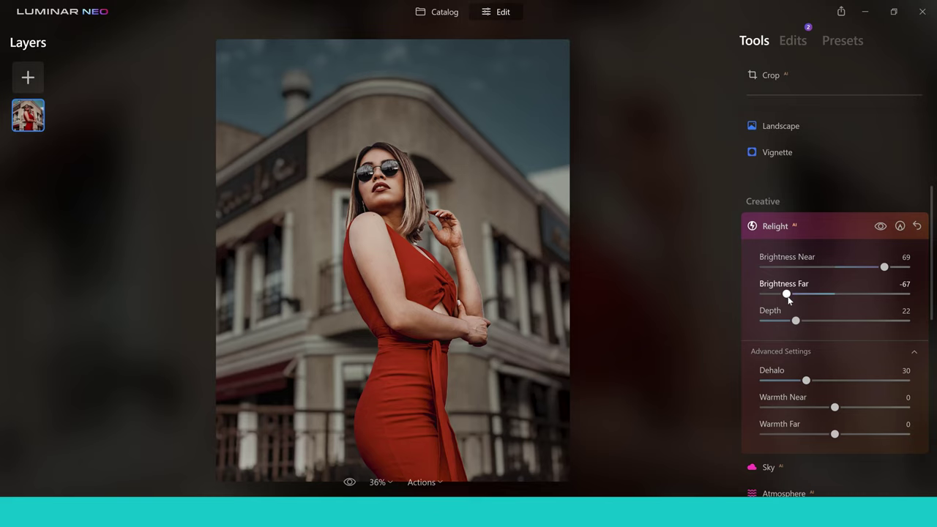
{"action": "left_click_drag", "start_coordinate": [788, 297], "coordinate": [808, 302]}
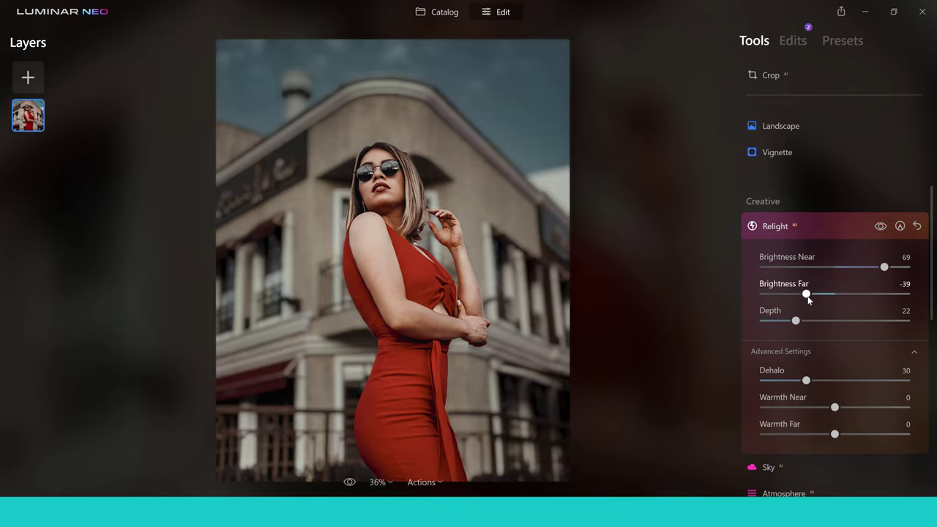
{"action": "left_click", "coordinate": [783, 229]}
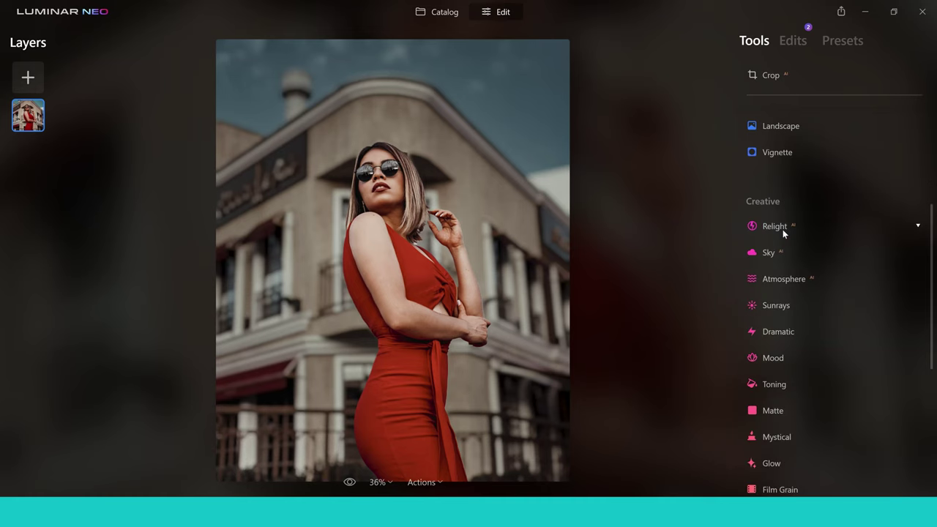
{"action": "left_click", "coordinate": [349, 482]}
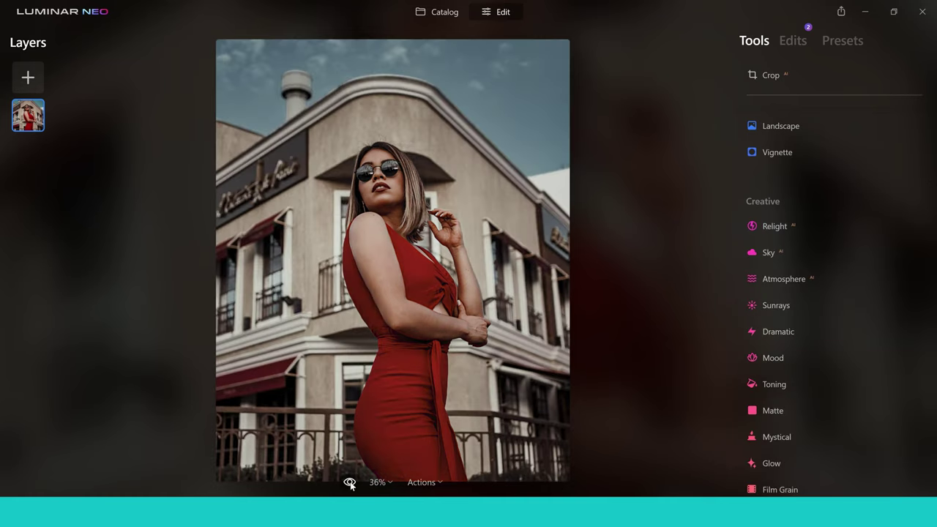
{"action": "left_click", "coordinate": [349, 482]}
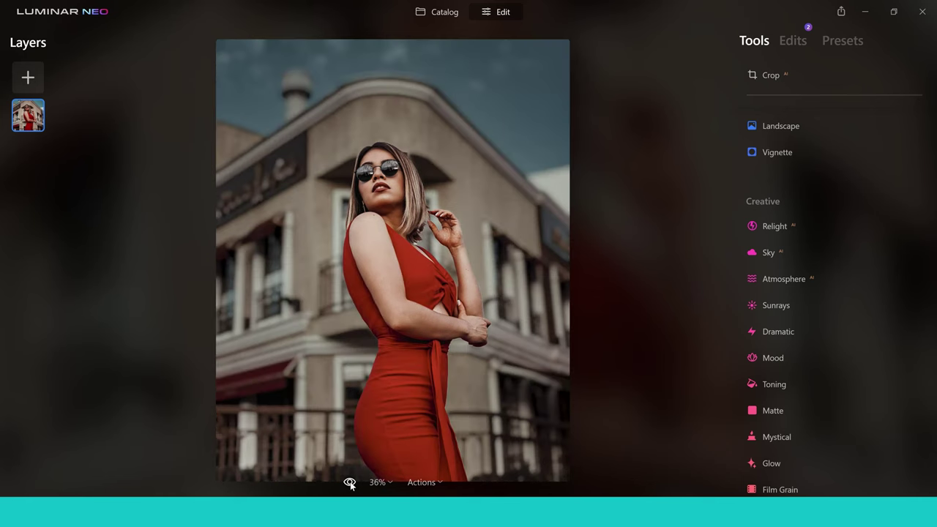
{"action": "left_click", "coordinate": [441, 10]}
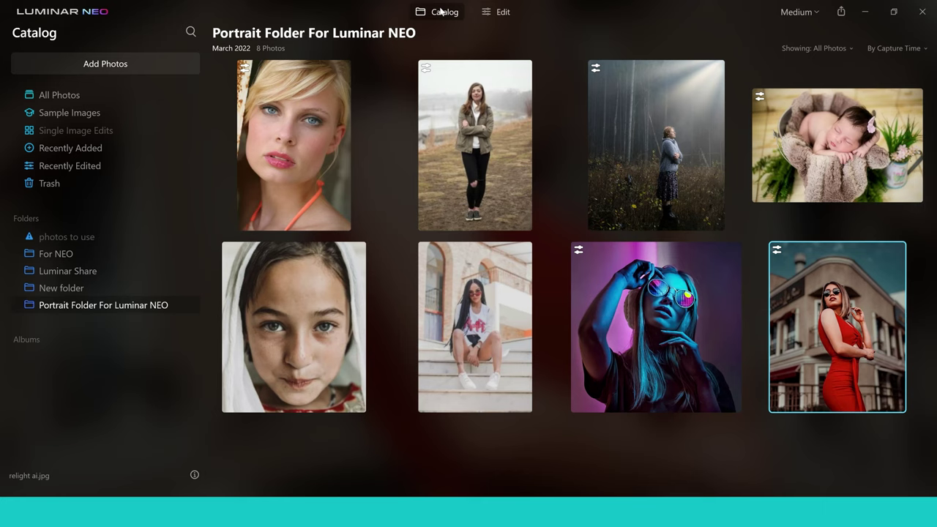